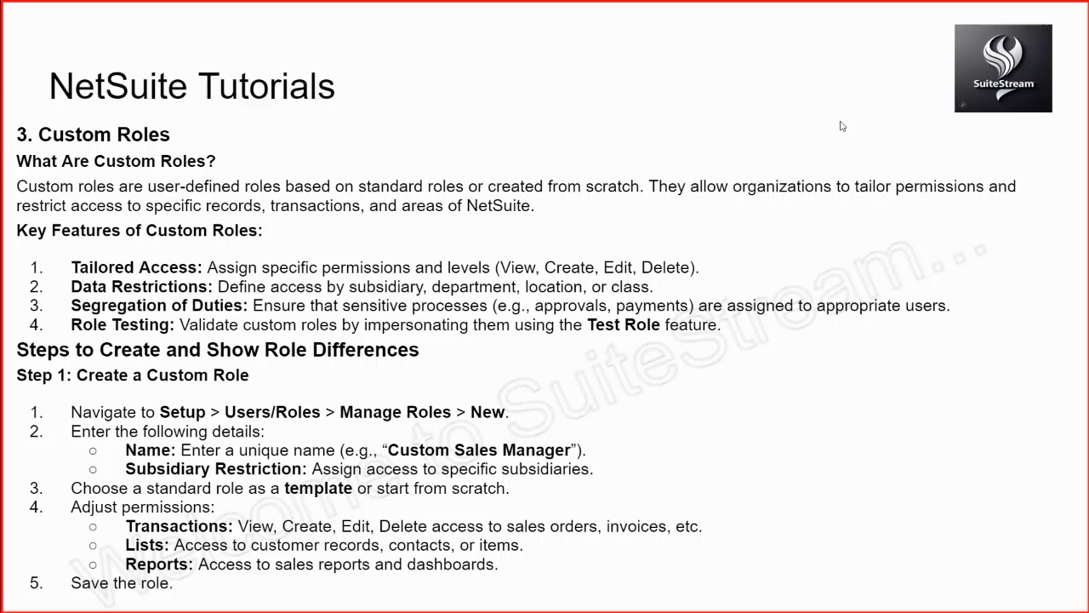
# Step: Page through the tutorial slides on custom roles and role differences, then exit the slideshow
pyautogui.press('Right')
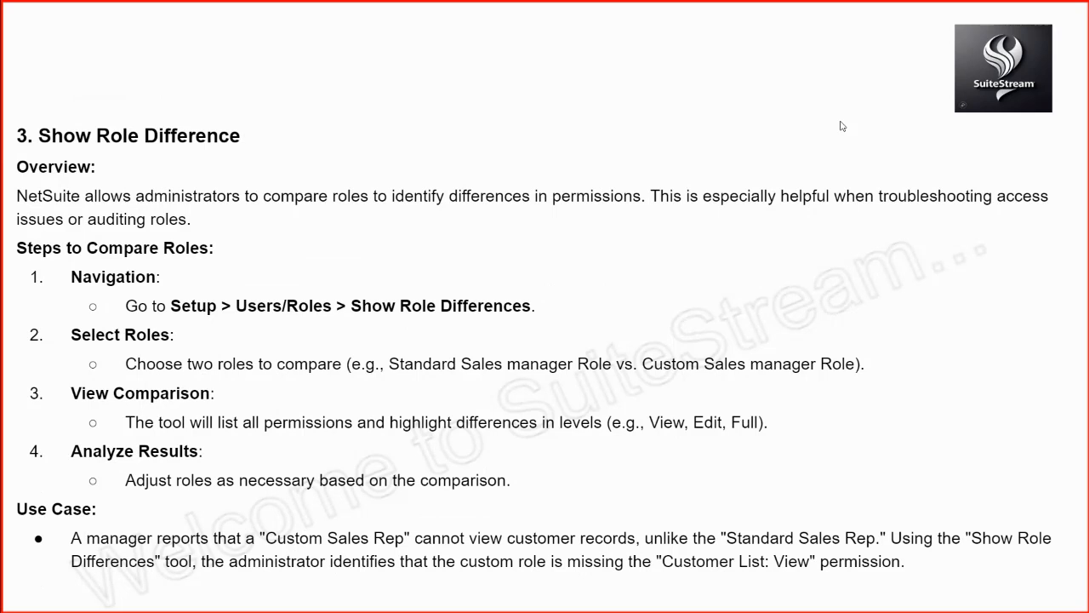
pyautogui.rightClick(841, 125)
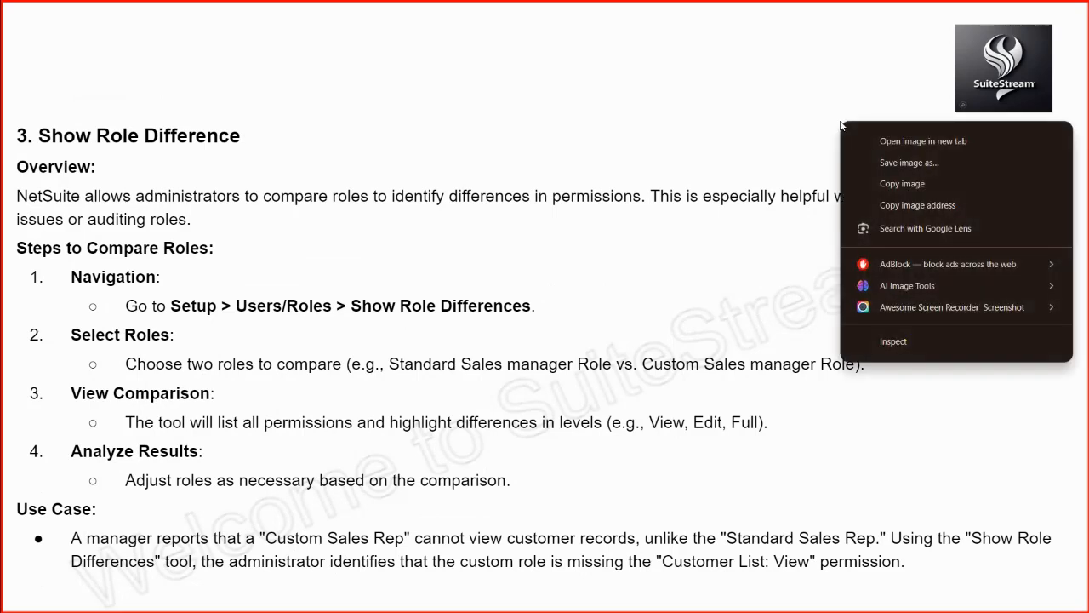
pyautogui.click(768, 144)
pyautogui.click(769, 144)
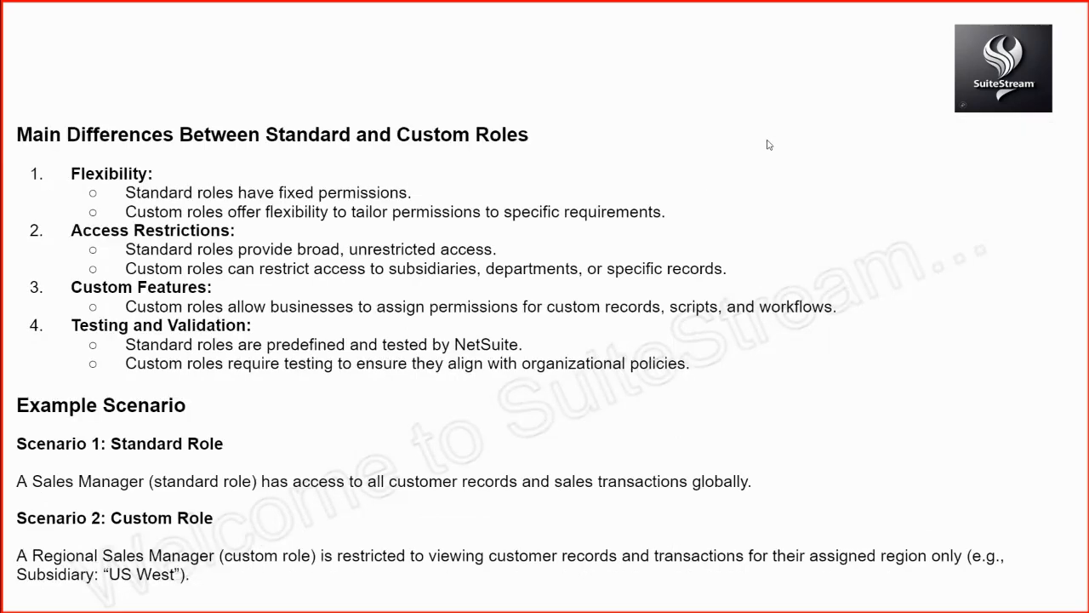
pyautogui.click(769, 145)
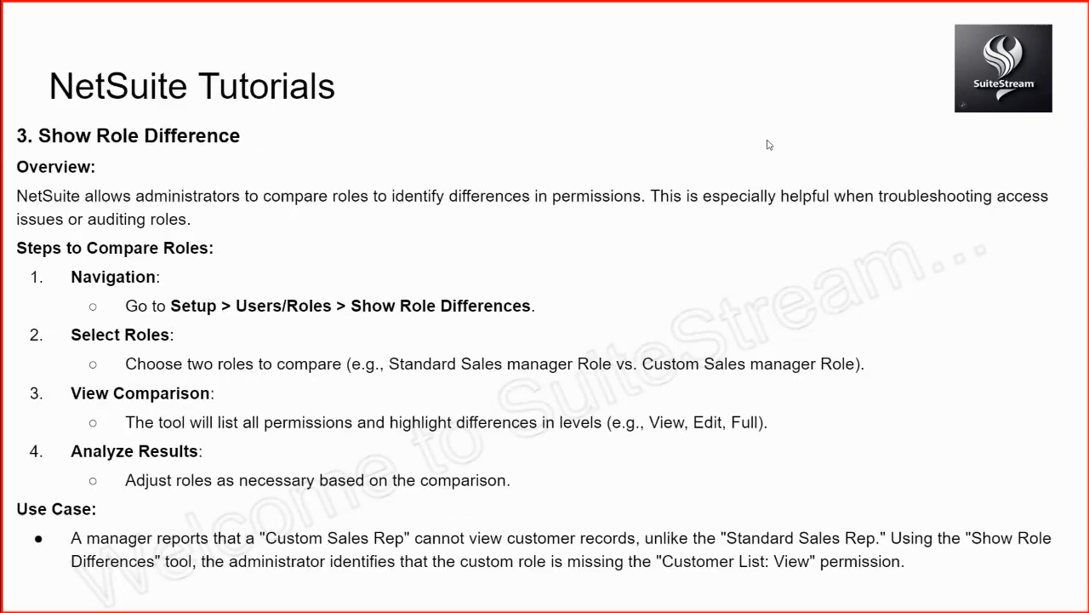
pyautogui.press('Escape')
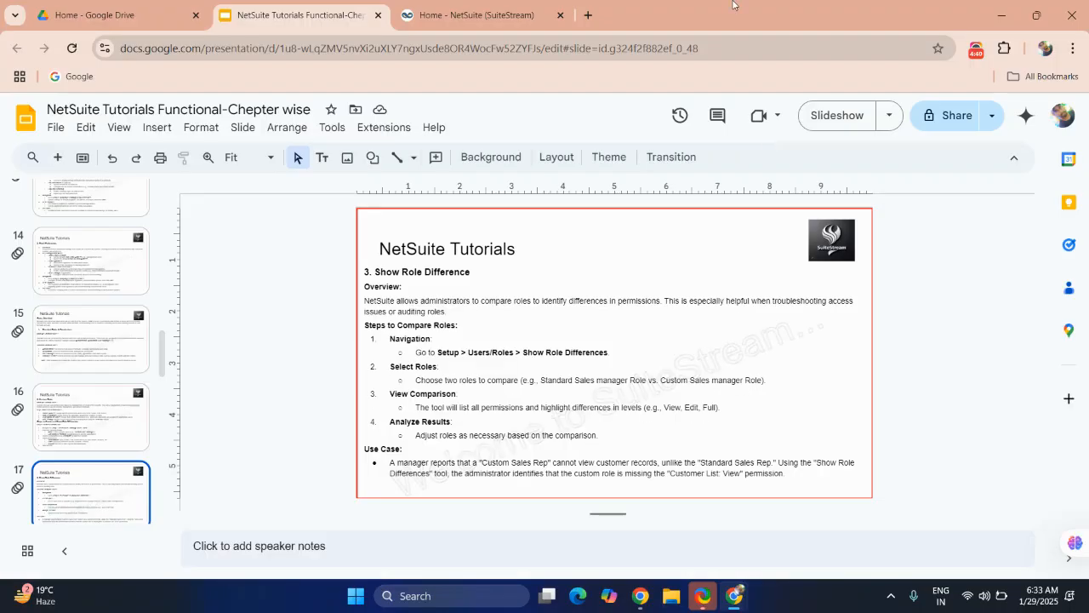
# Step: Switch to the NetSuite tab and open the Manage Roles list from the Users/Roles setup
pyautogui.click(513, 17)
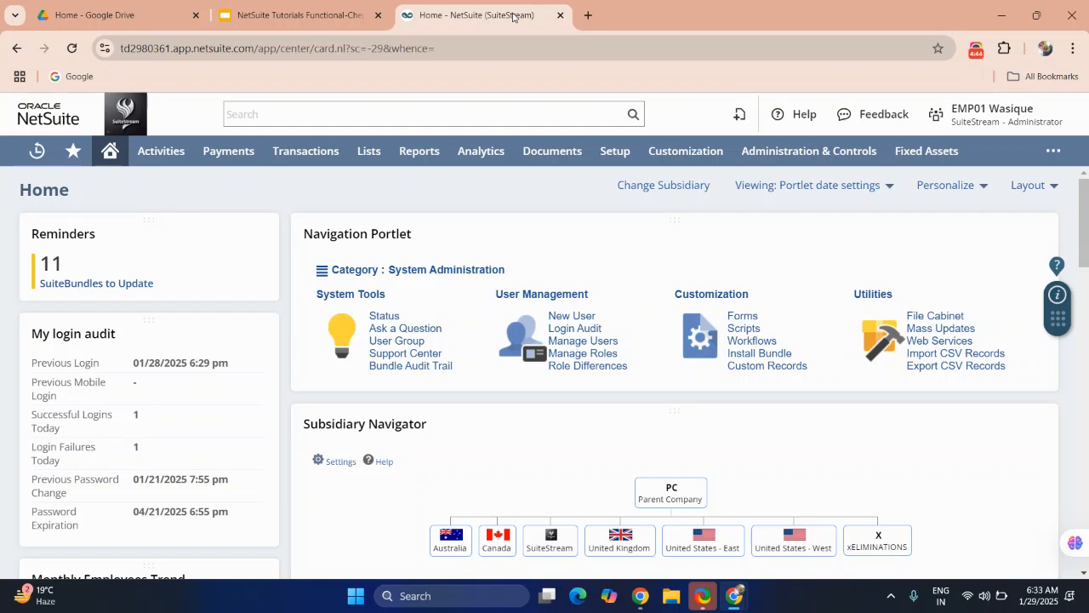
pyautogui.moveTo(606, 156)
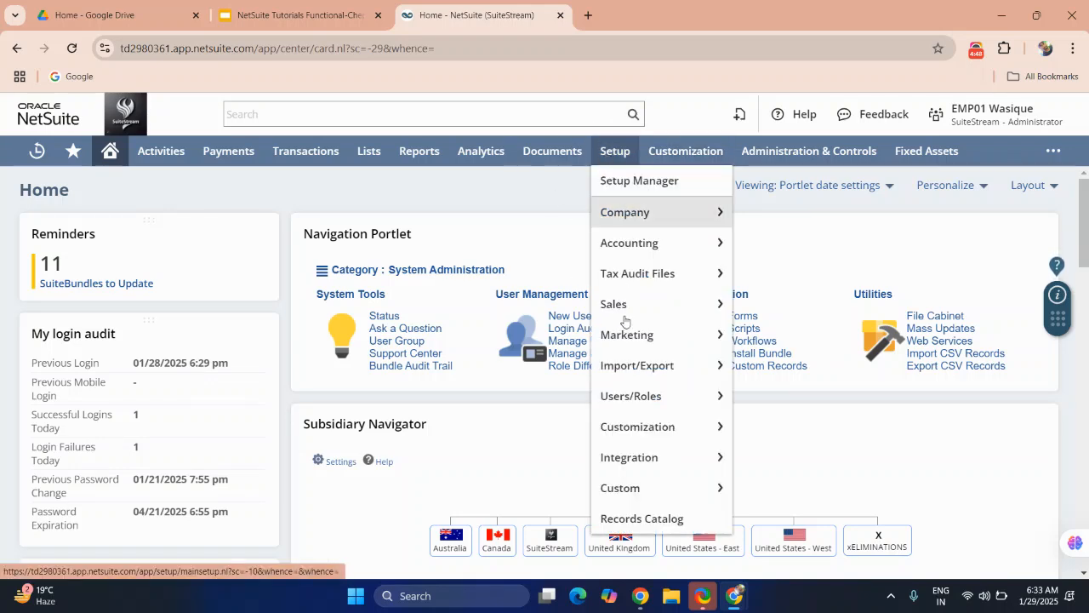
pyautogui.moveTo(627, 396)
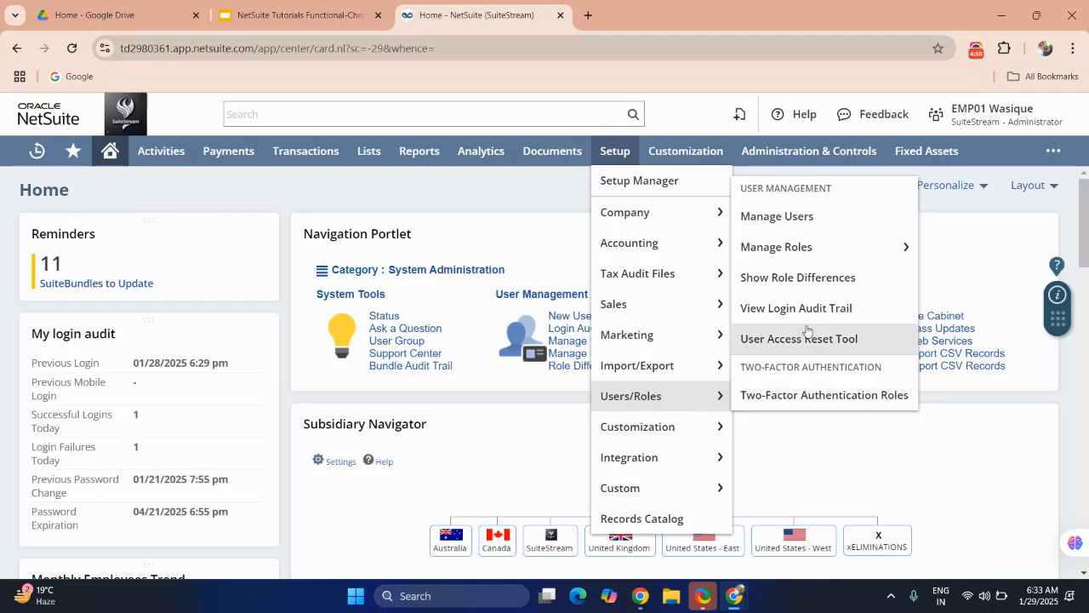
pyautogui.click(791, 255)
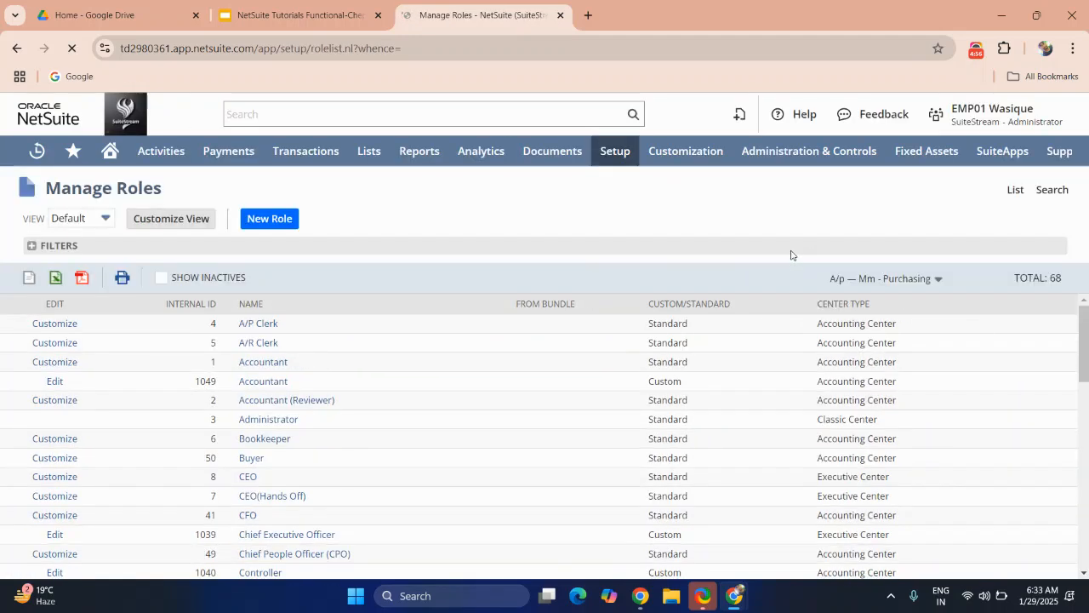
# Step: Scroll the roles list and open the MM - Accounting Manager role
pyautogui.scroll(-3, 524, 403)
pyautogui.scroll(-4, 524, 403)
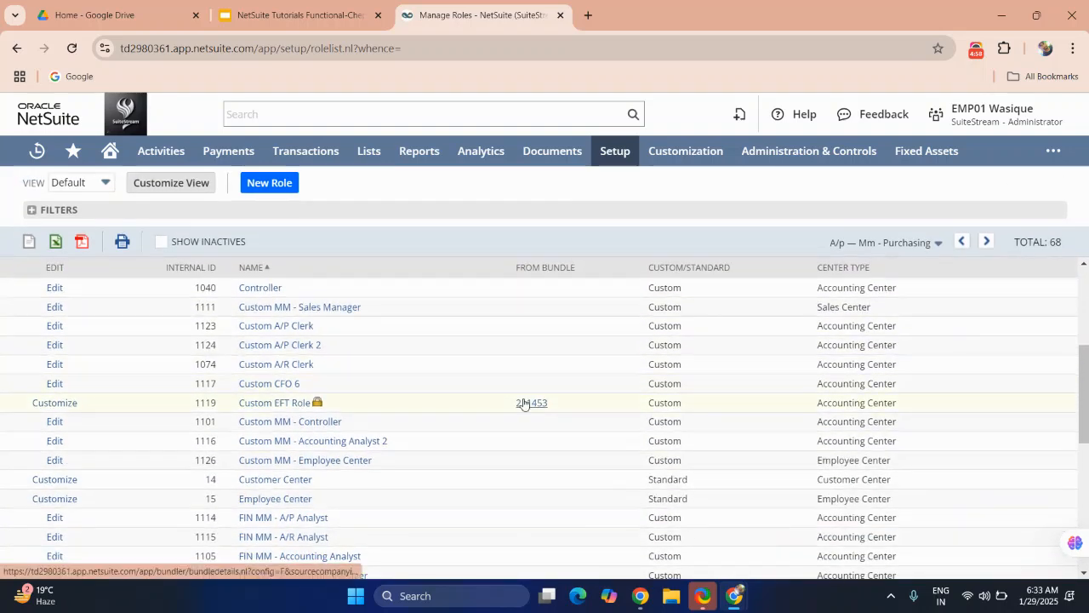
pyautogui.scroll(-3, 524, 404)
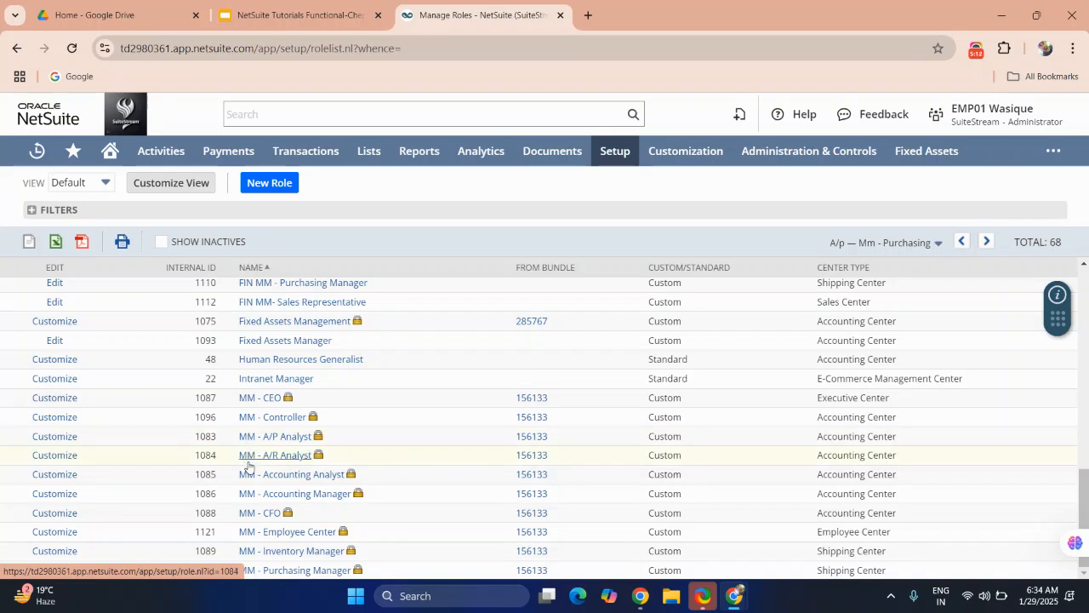
pyautogui.click(249, 494)
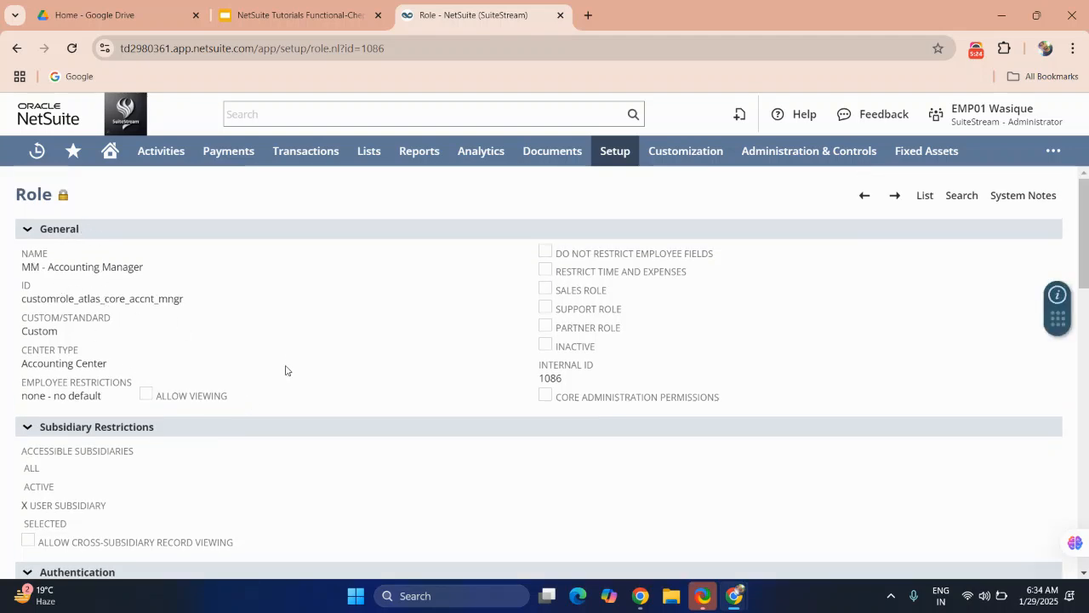
# Step: Examine the MM - Accounting Manager role's general settings, subsidiary restrictions and transaction permission levels
pyautogui.scroll(-6, 286, 371)
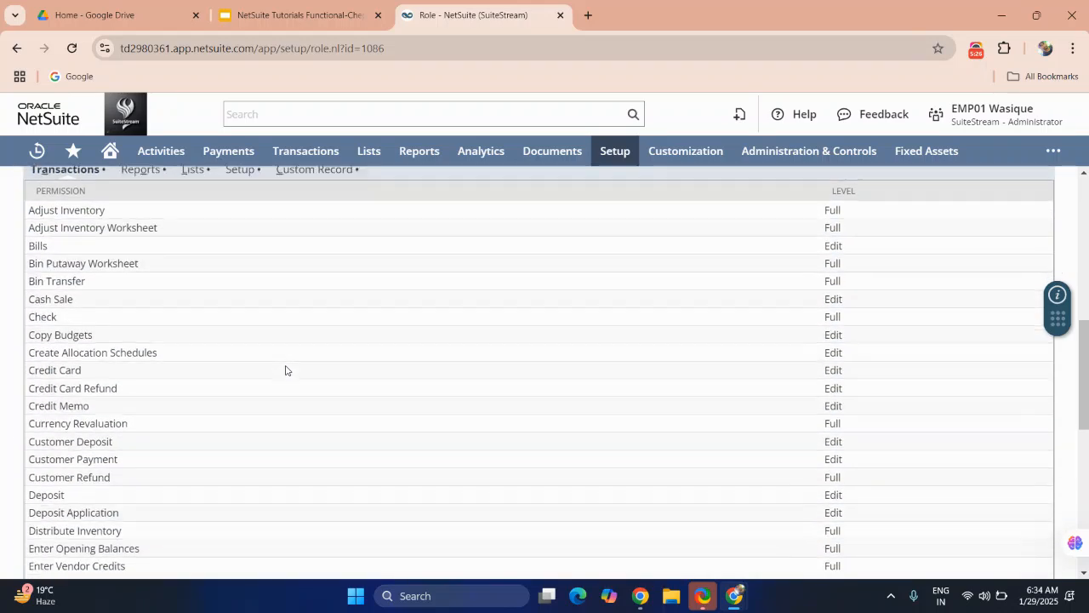
pyautogui.scroll(2, 286, 370)
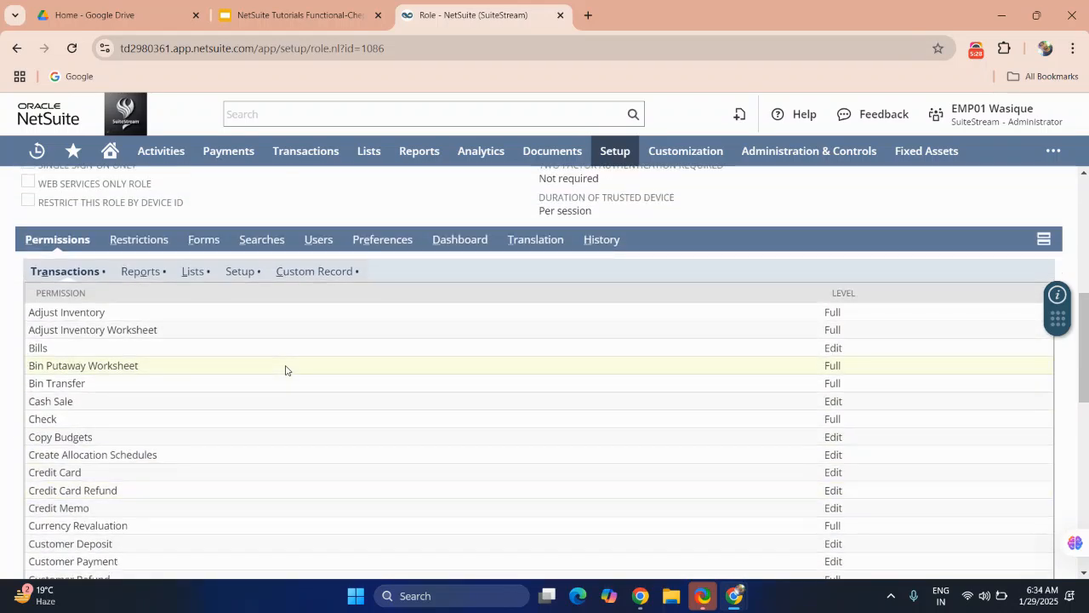
pyautogui.scroll(-1, 286, 371)
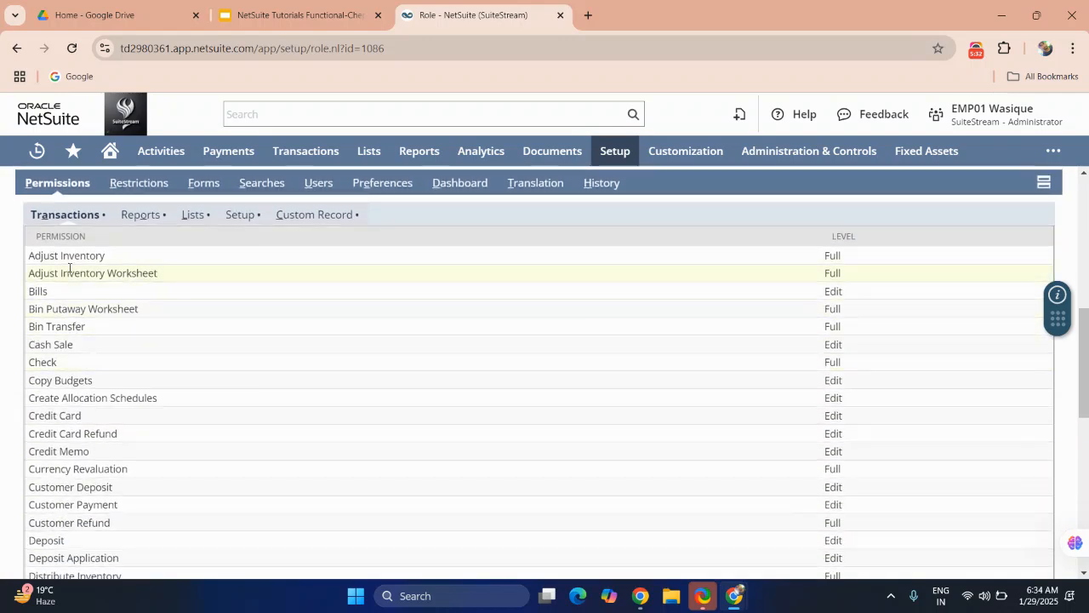
pyautogui.scroll(1, 155, 274)
pyautogui.scroll(-1, 155, 277)
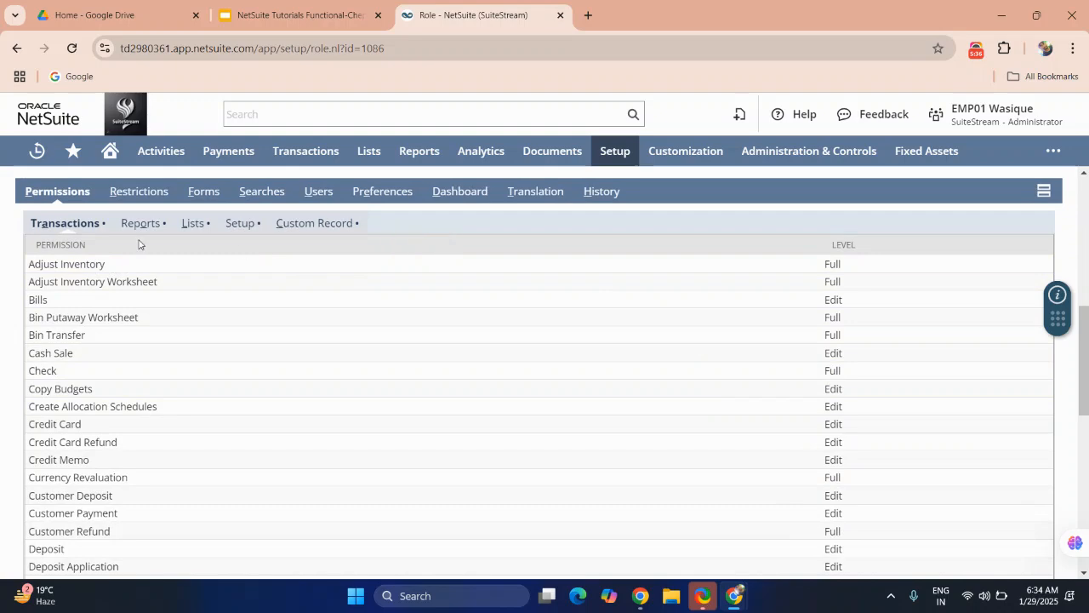
pyautogui.scroll(-2, 205, 353)
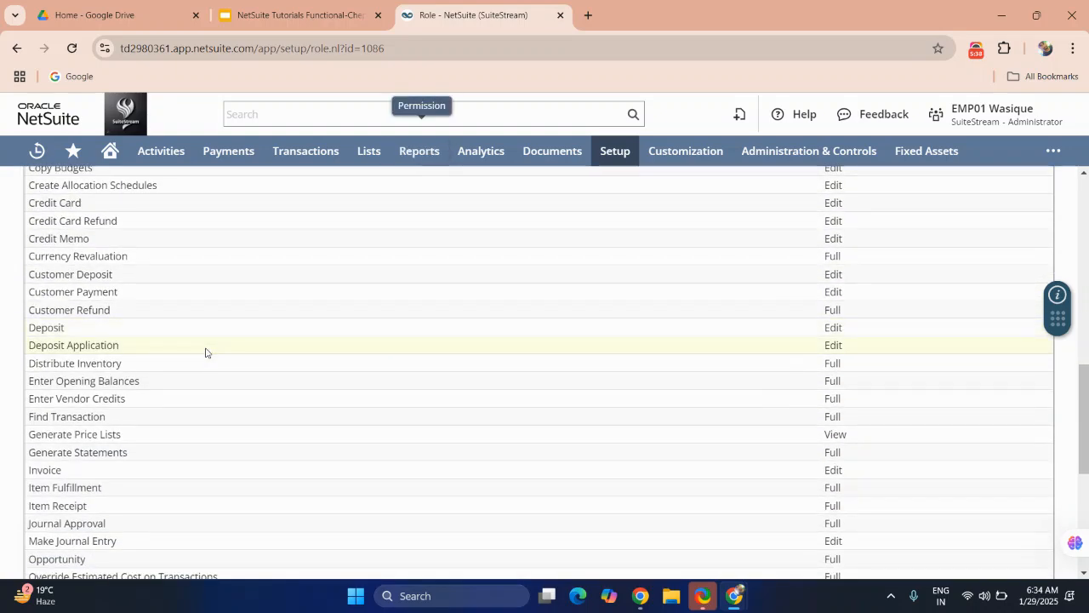
pyautogui.scroll(-2, 206, 352)
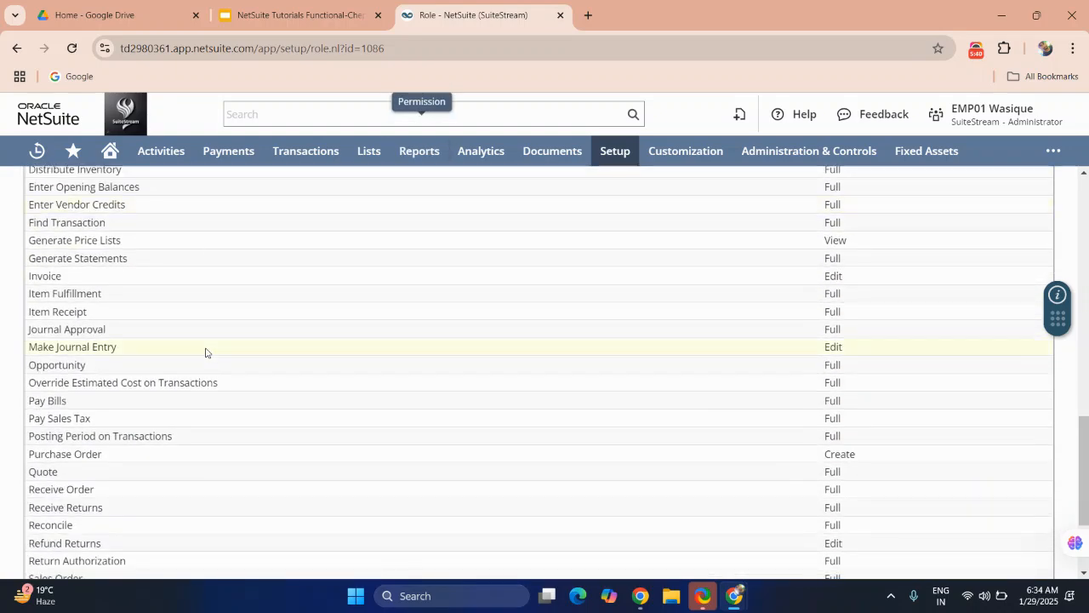
pyautogui.scroll(-2, 205, 353)
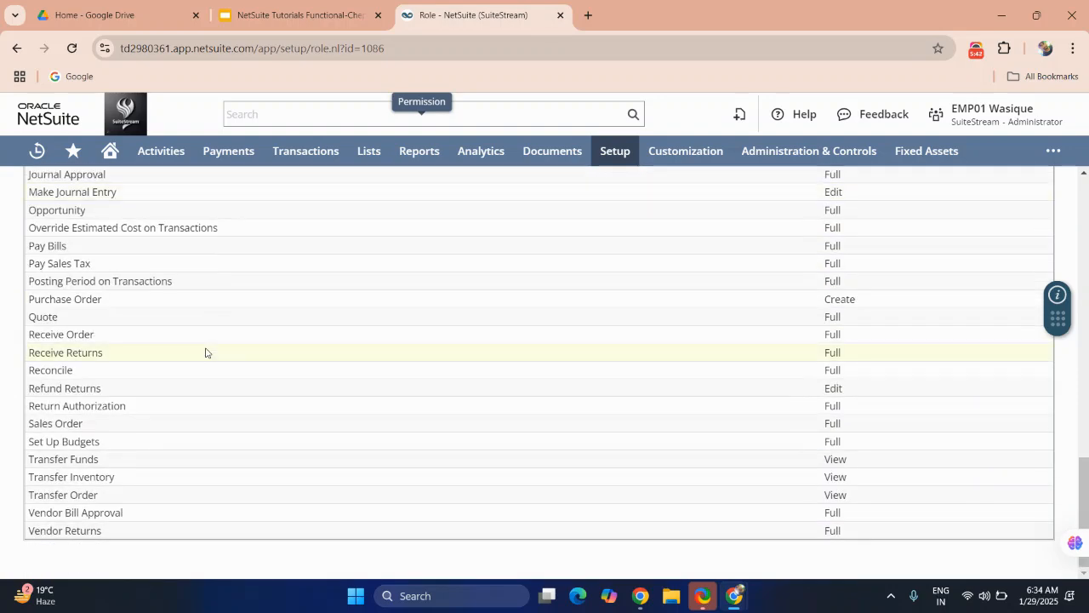
pyautogui.scroll(4, 205, 353)
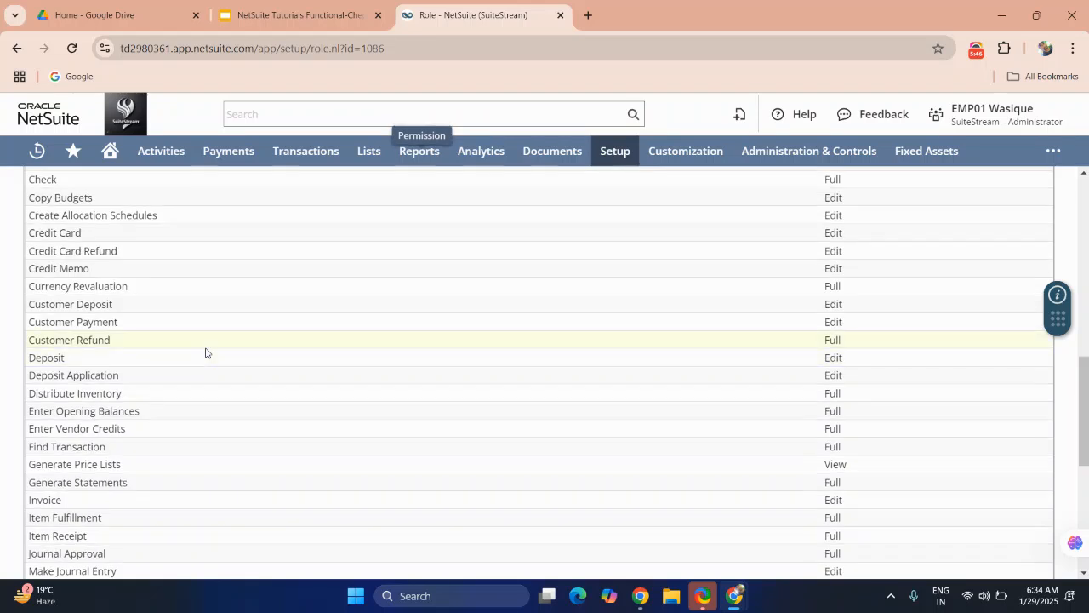
pyautogui.scroll(1, 205, 352)
pyautogui.scroll(2, 205, 353)
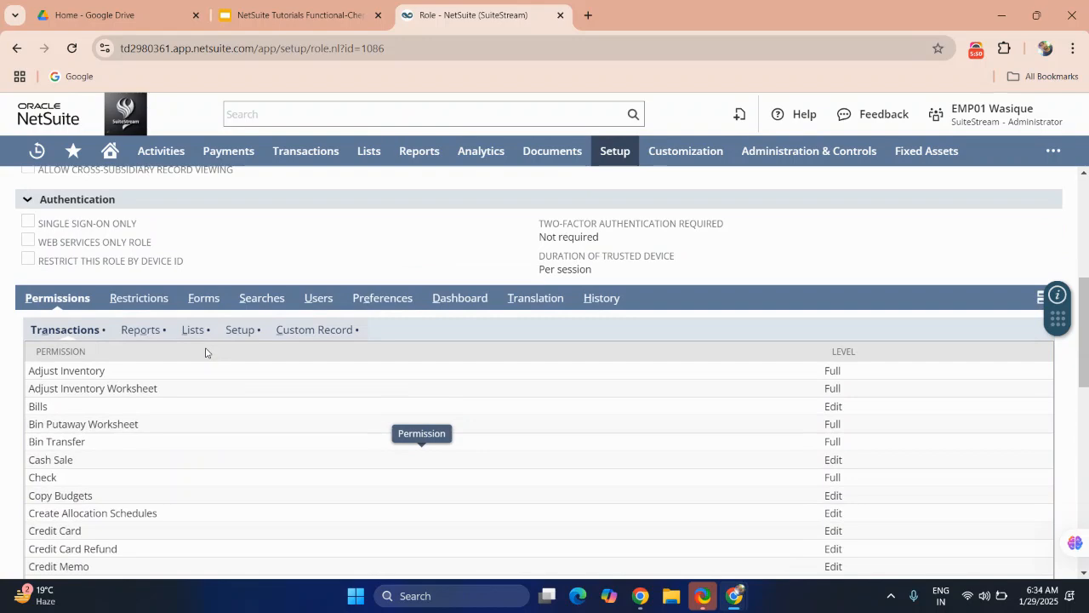
pyautogui.scroll(2, 205, 352)
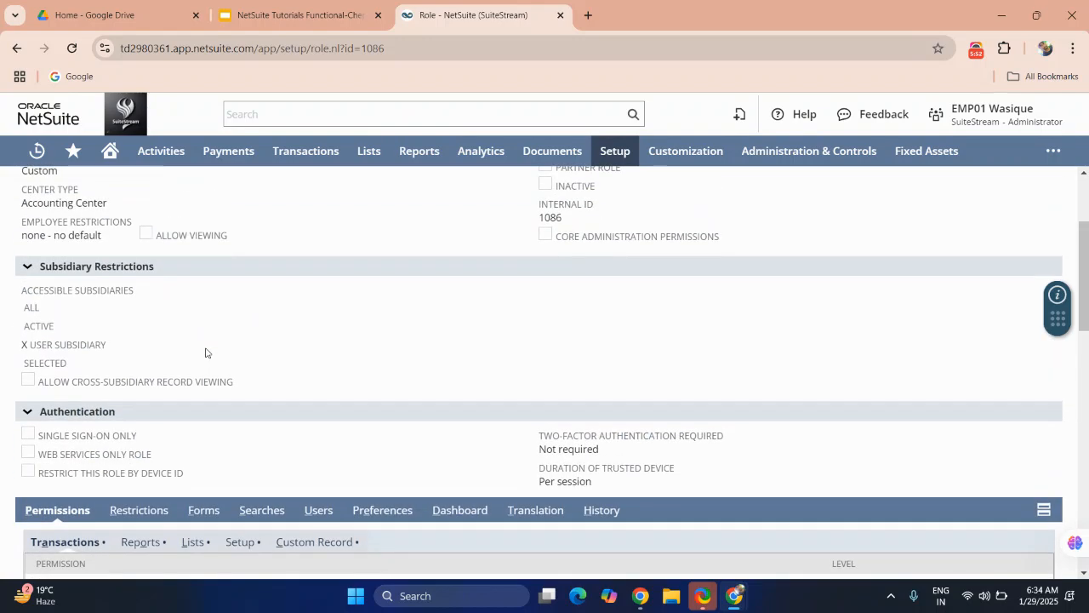
pyautogui.scroll(-4, 205, 352)
pyautogui.scroll(2, 206, 352)
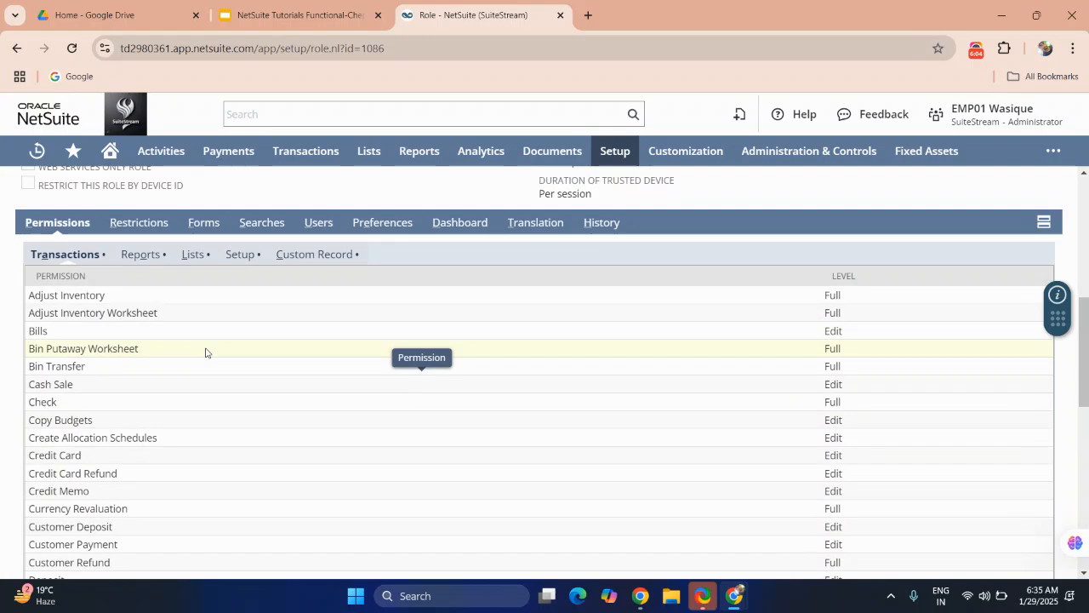
pyautogui.scroll(2, 205, 352)
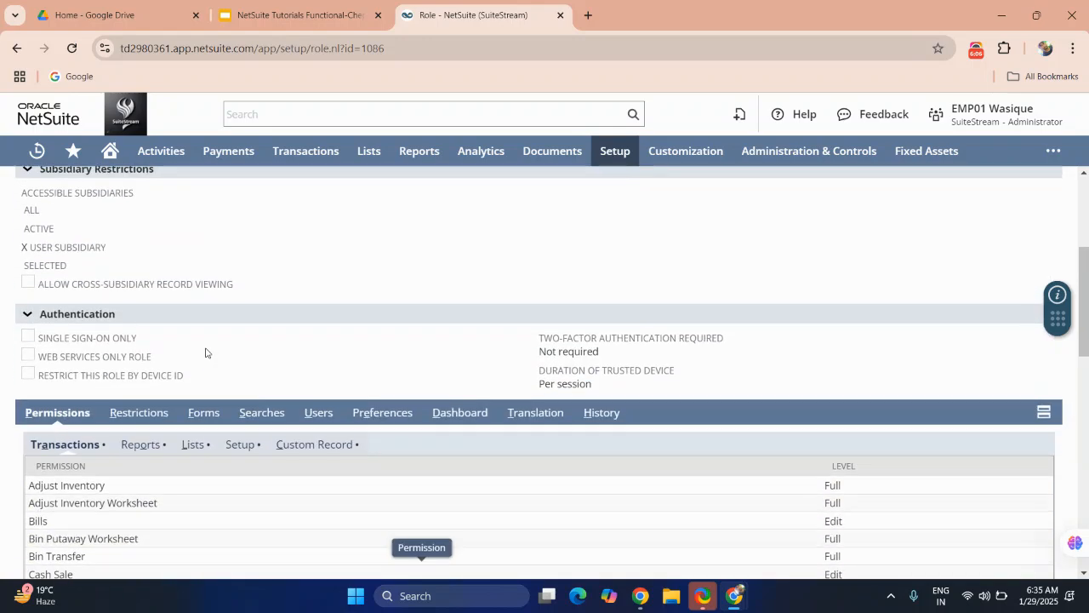
pyautogui.scroll(2, 205, 352)
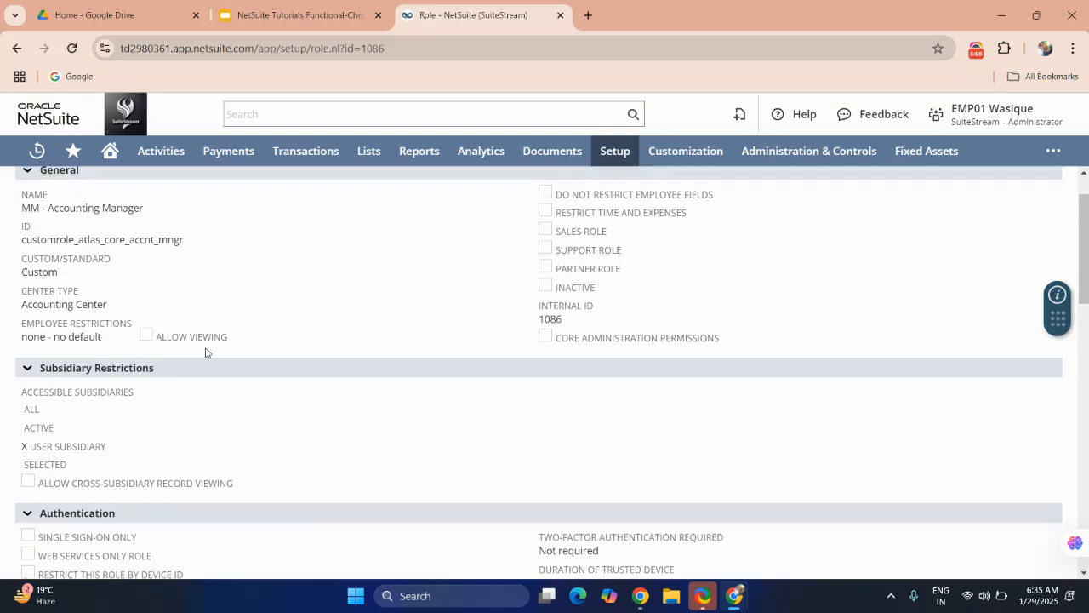
pyautogui.scroll(1, 205, 352)
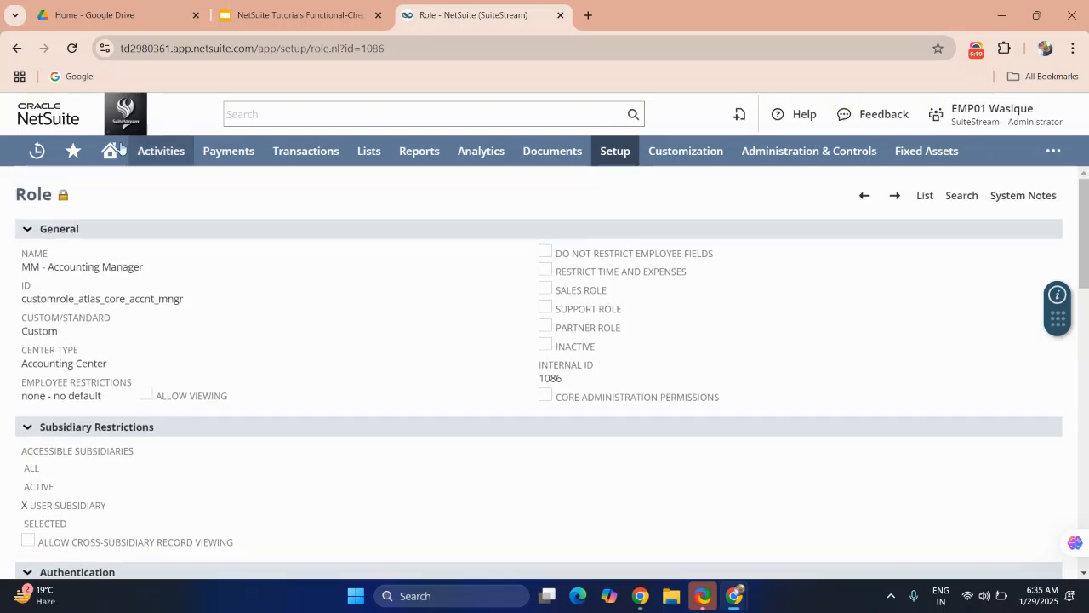
# Step: Return to the Manage Roles list, start a new role and place the cursor in its Name field
pyautogui.click(18, 49)
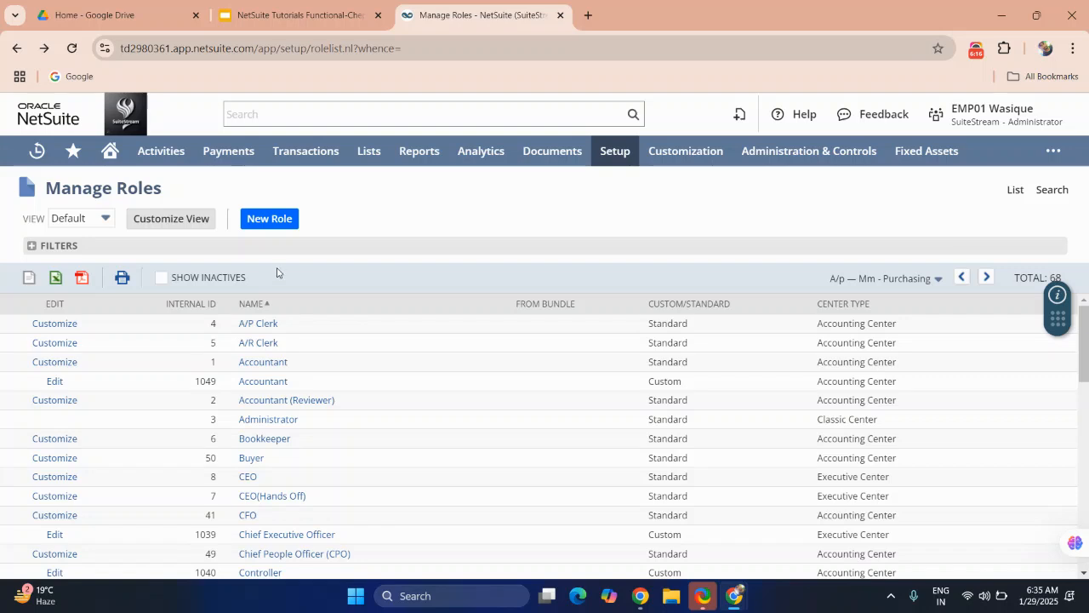
pyautogui.click(265, 223)
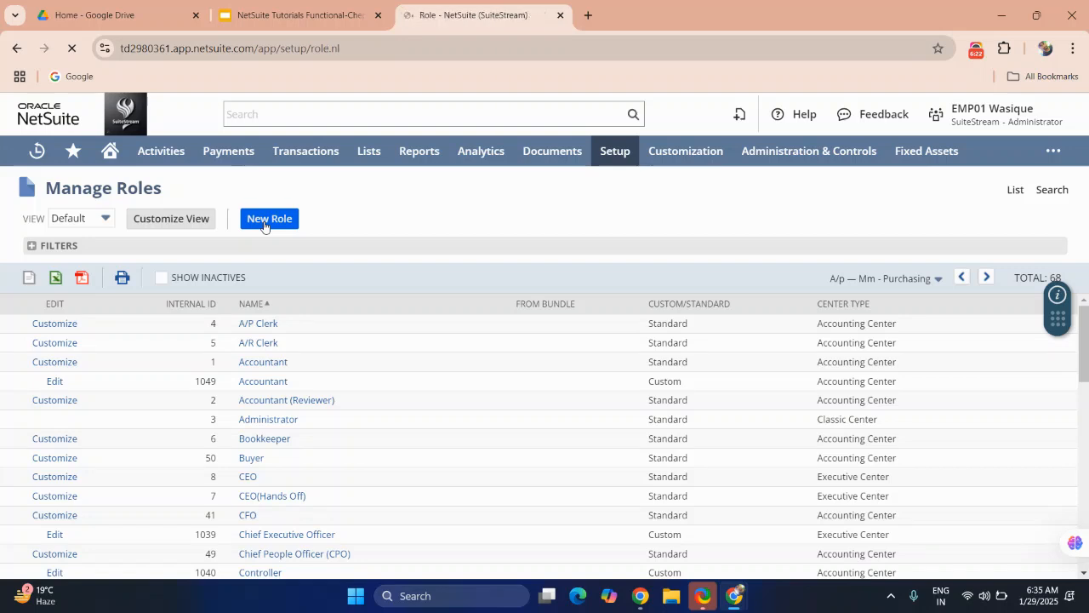
pyautogui.click(236, 299)
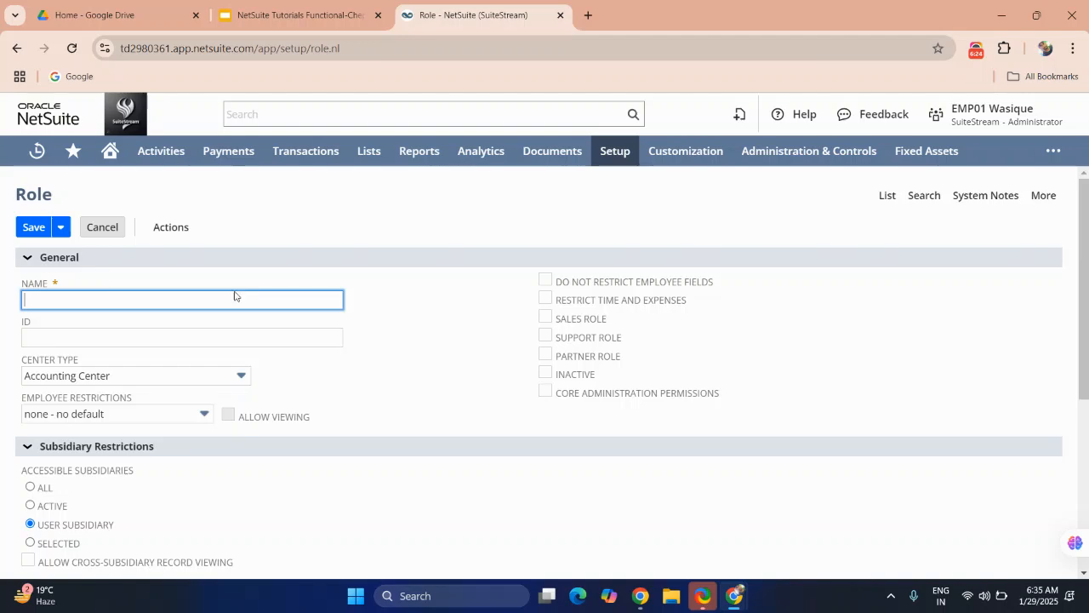
# Step: Review the new role form's fields, including the Center Type options and the permissions section
pyautogui.scroll(-2, 237, 298)
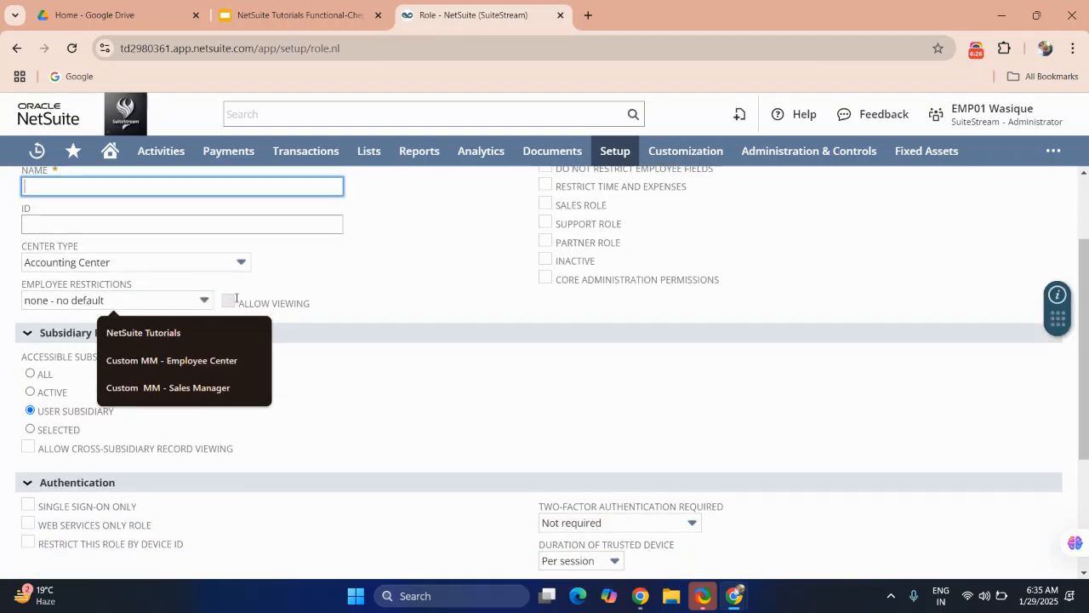
pyautogui.click(160, 263)
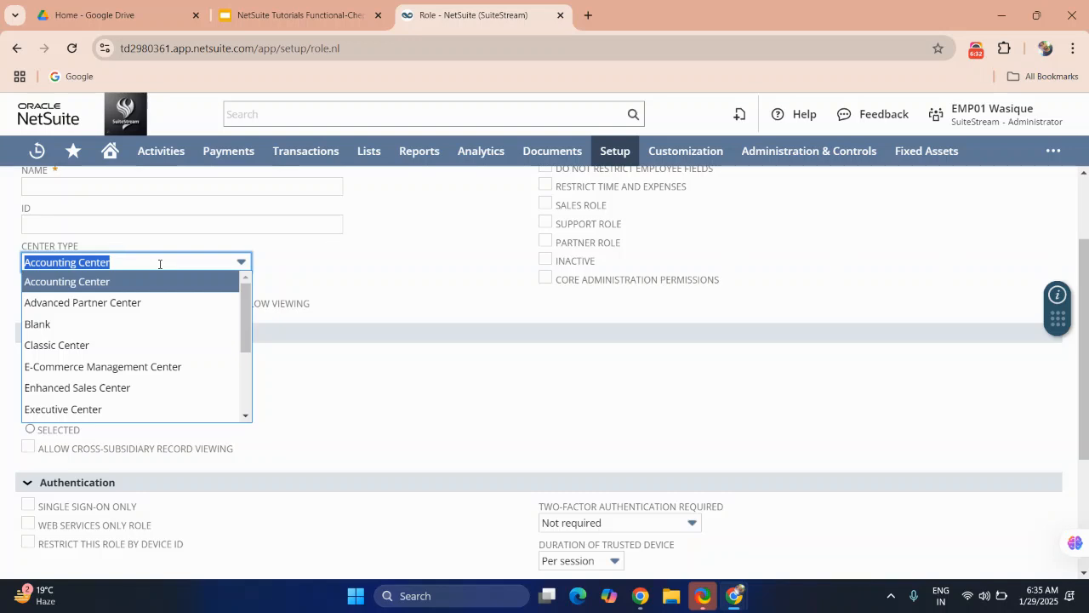
pyautogui.scroll(-2, 363, 285)
pyautogui.click(364, 285)
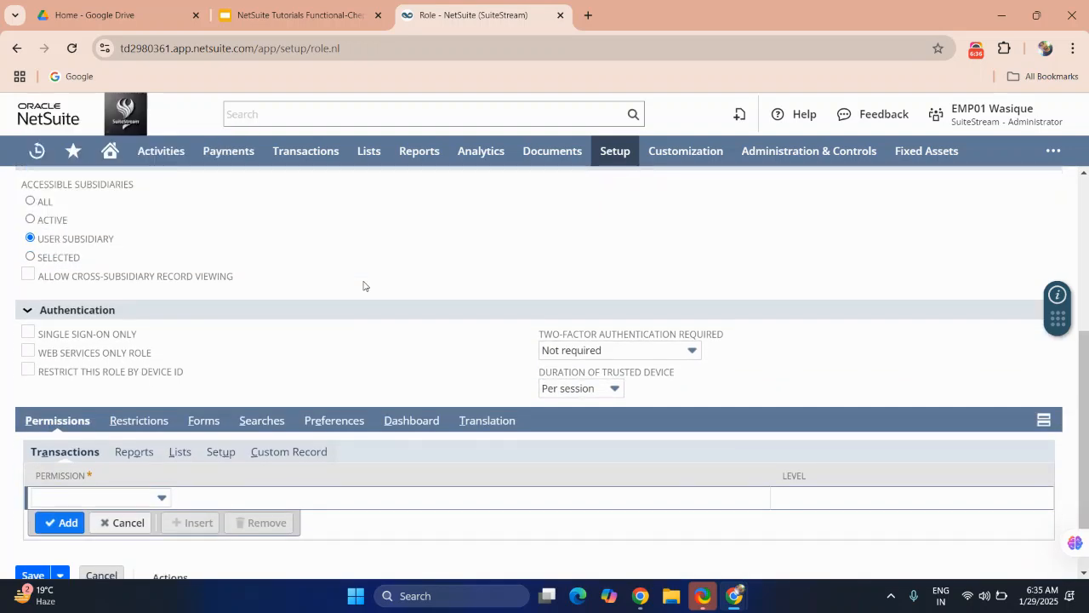
pyautogui.scroll(1, 363, 285)
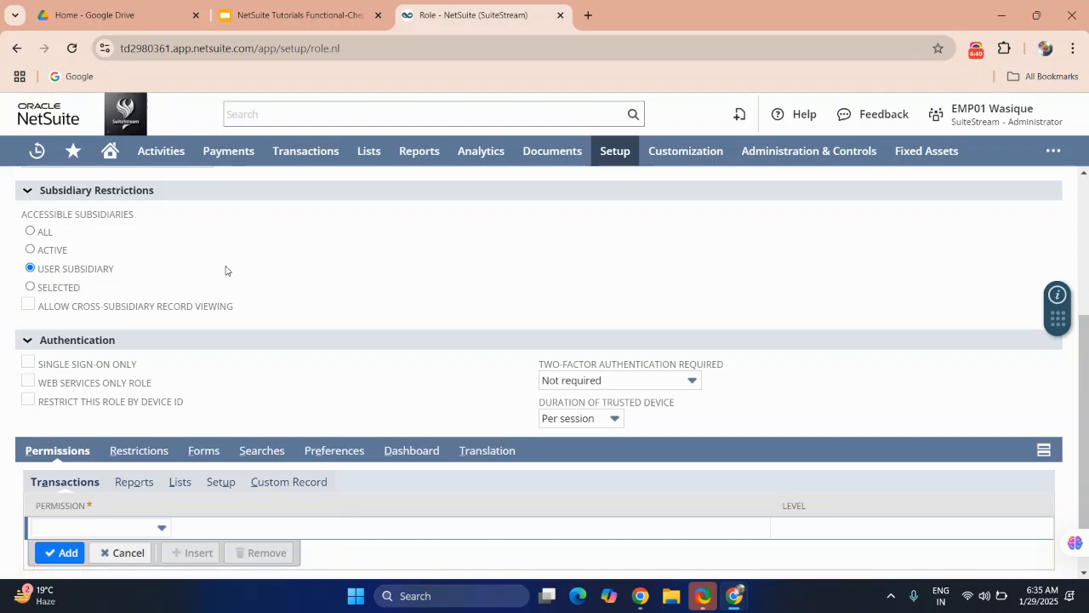
pyautogui.scroll(3, 251, 271)
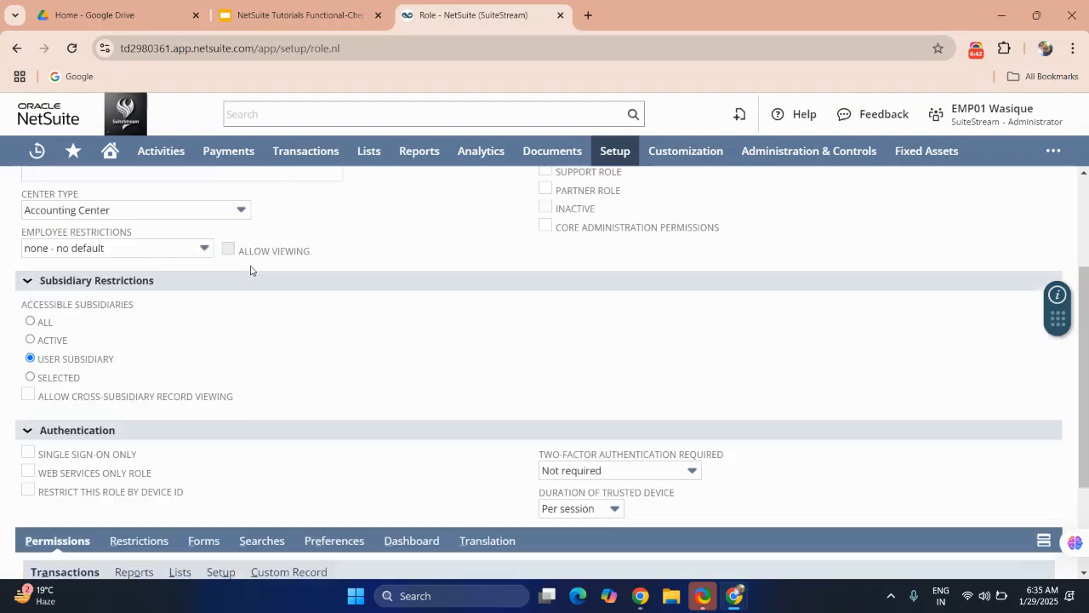
pyautogui.scroll(-4, 251, 271)
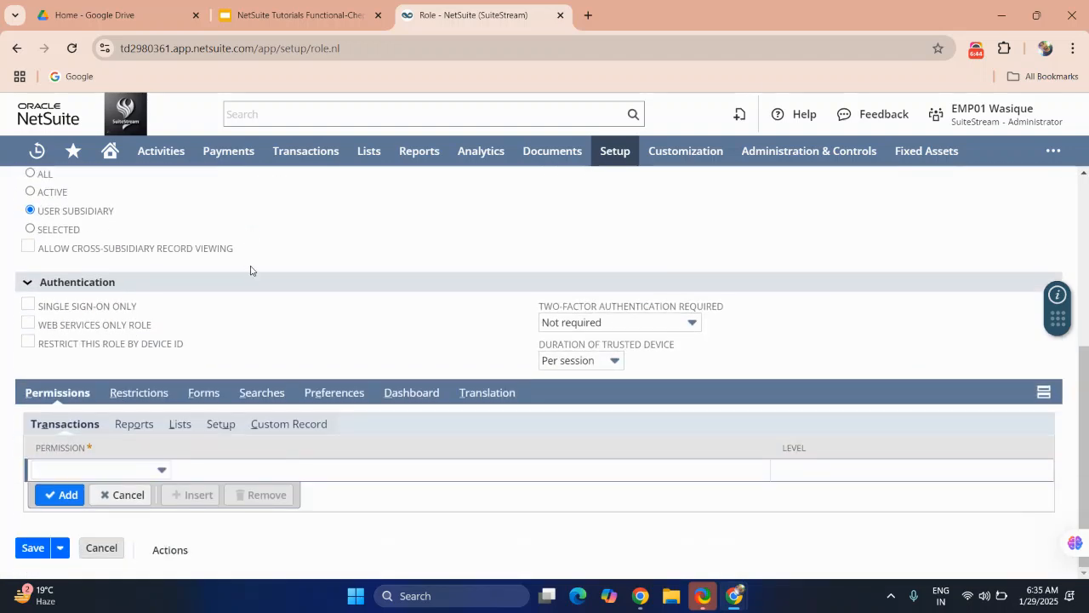
# Step: Add the Purchase Order transaction permission to the new role's permissions list
pyautogui.click(116, 474)
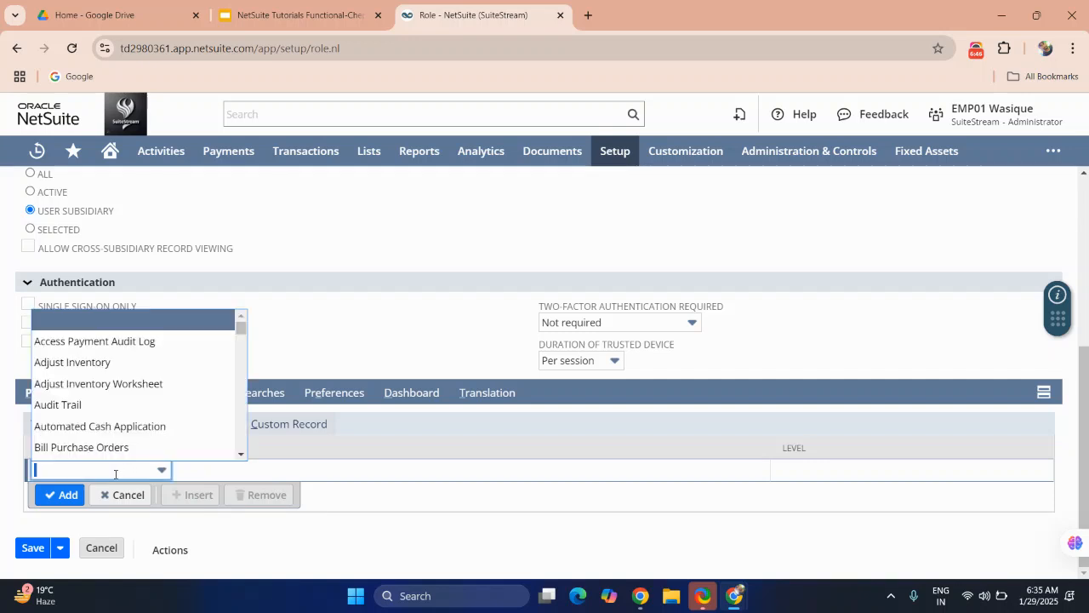
pyautogui.scroll(-15, 101, 439)
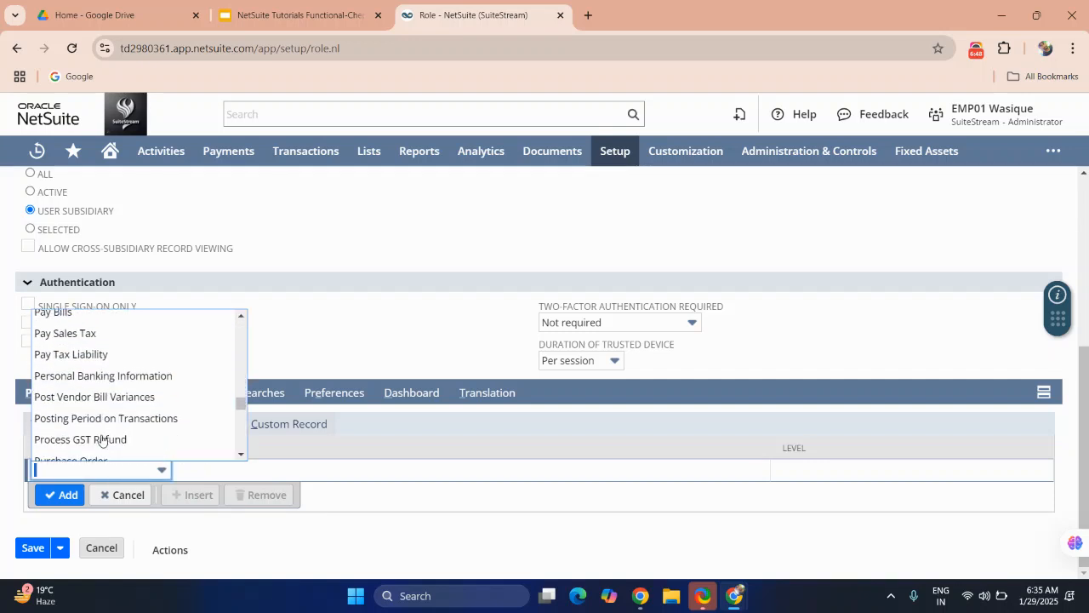
pyautogui.write('ortunity')
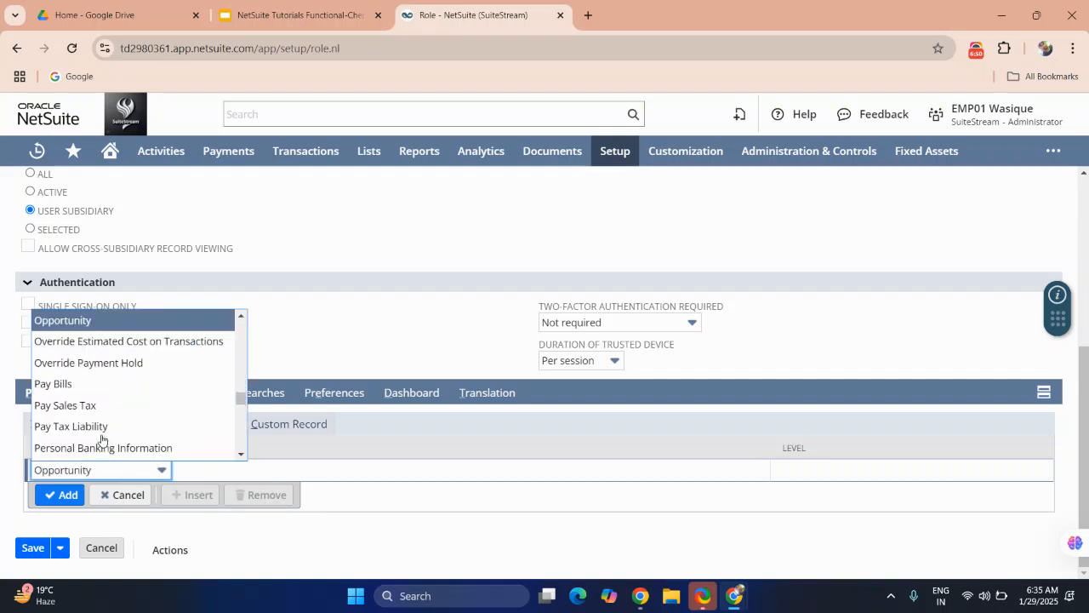
pyautogui.scroll(-3, 91, 385)
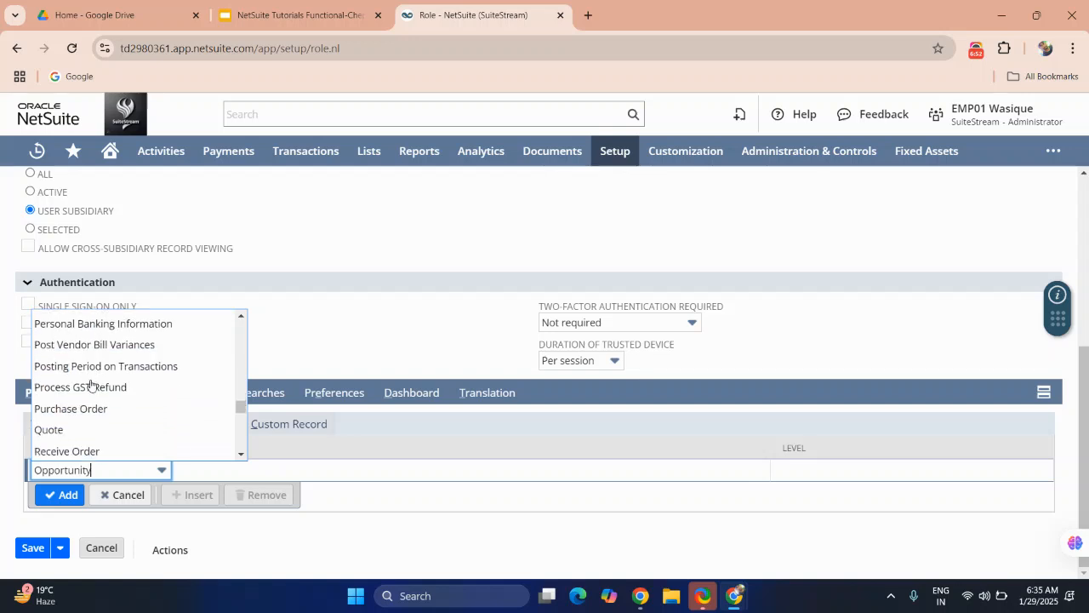
pyautogui.scroll(-1, 91, 384)
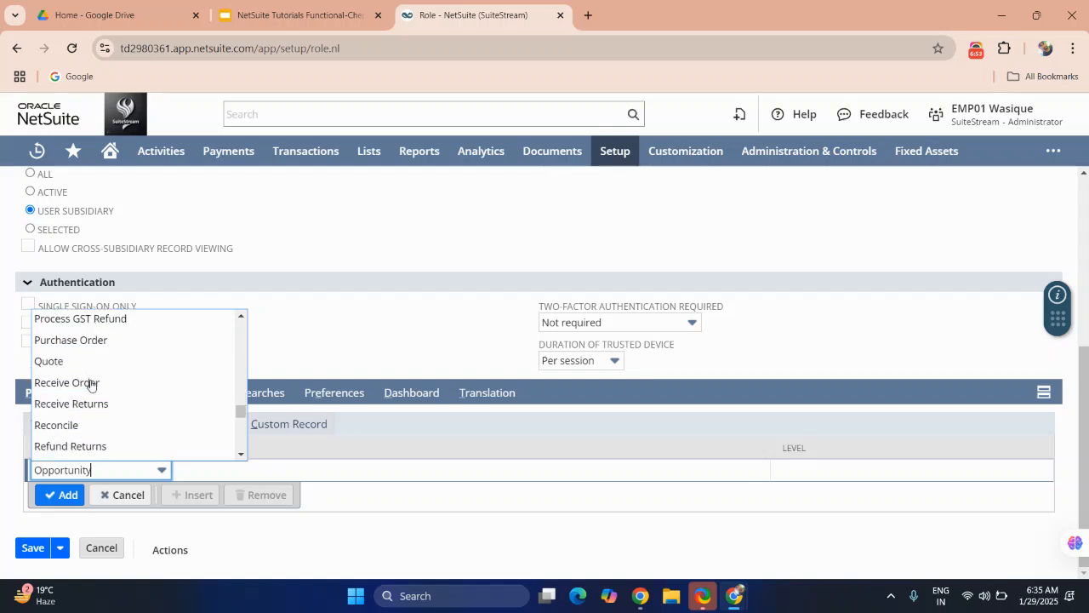
pyautogui.click(71, 336)
pyautogui.click(61, 495)
# Step: Browse the available transaction and report permission options for the new role
pyautogui.click(99, 494)
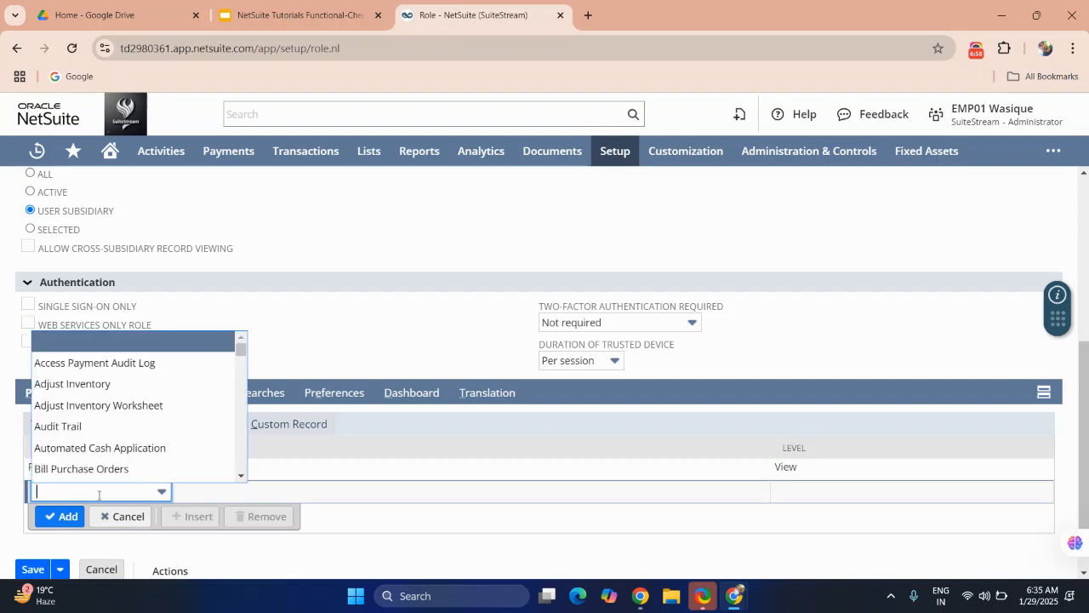
pyautogui.scroll(-1, 99, 494)
pyautogui.click(344, 324)
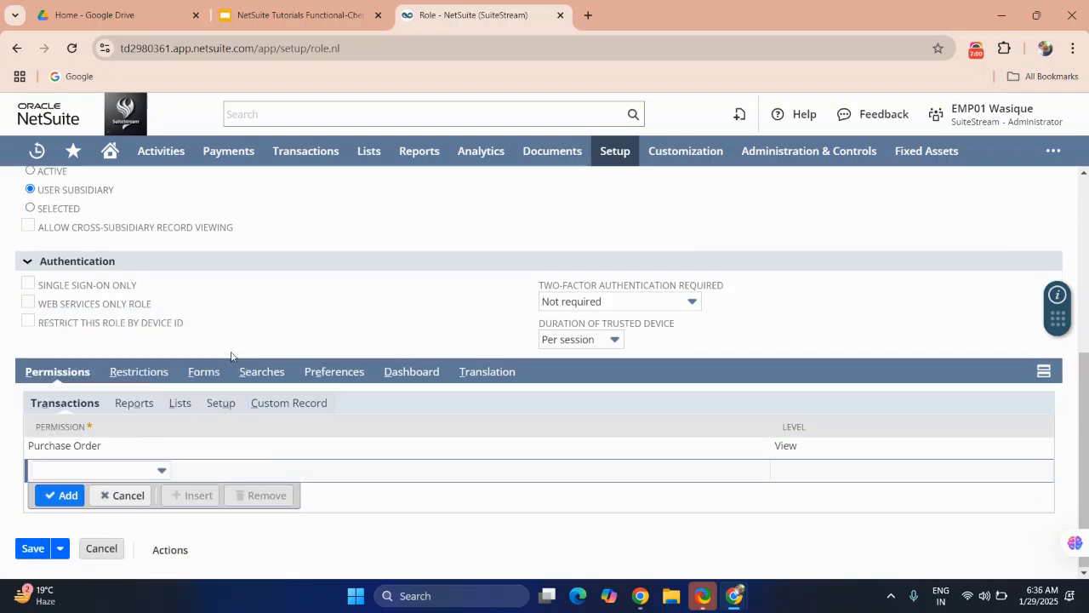
pyautogui.click(133, 402)
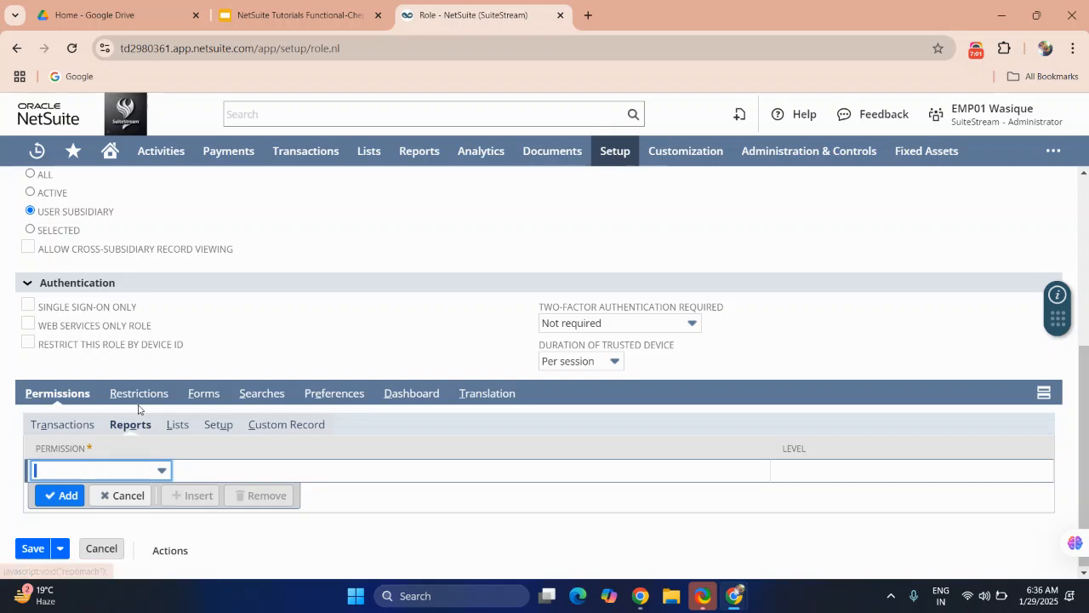
pyautogui.click(131, 468)
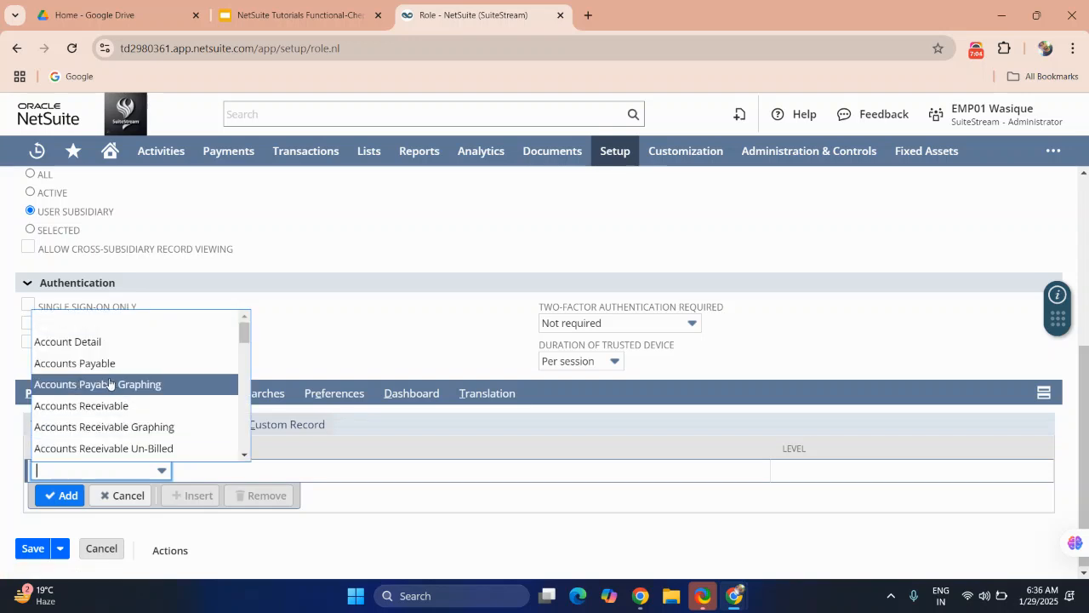
pyautogui.scroll(-2, 124, 425)
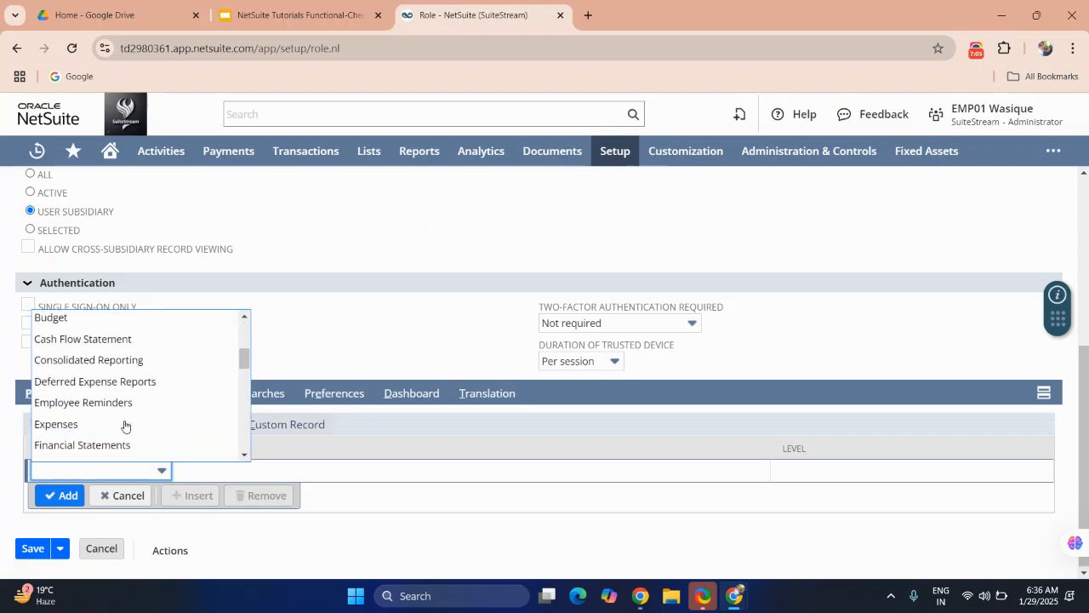
pyautogui.click(401, 336)
pyautogui.scroll(4, 400, 335)
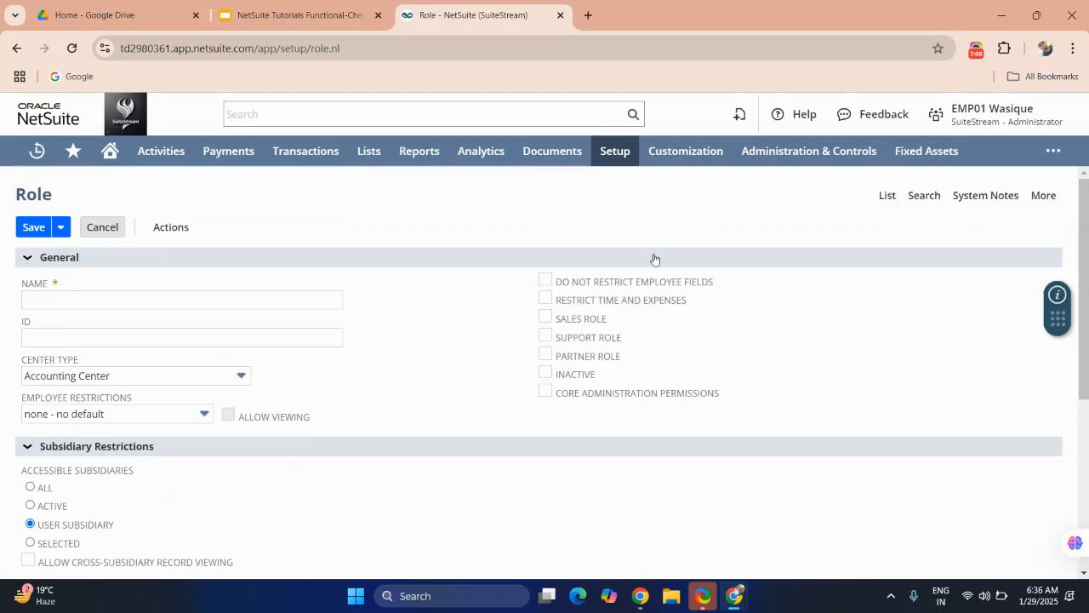
# Step: Leave the unsaved new role and open the Custom MM - Sales Manager role for editing
pyautogui.click(17, 48)
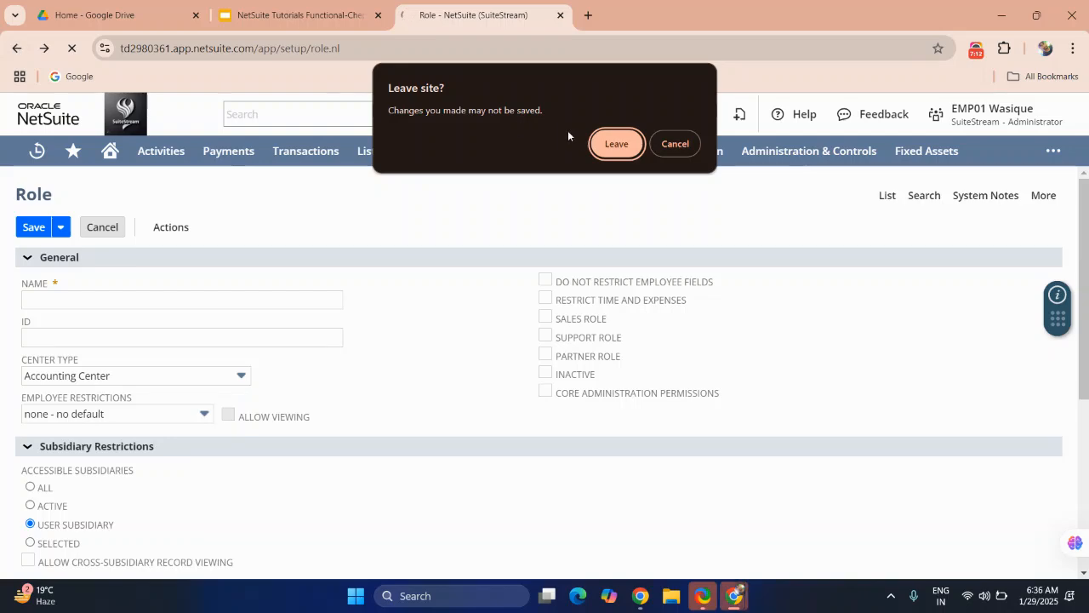
pyautogui.click(613, 143)
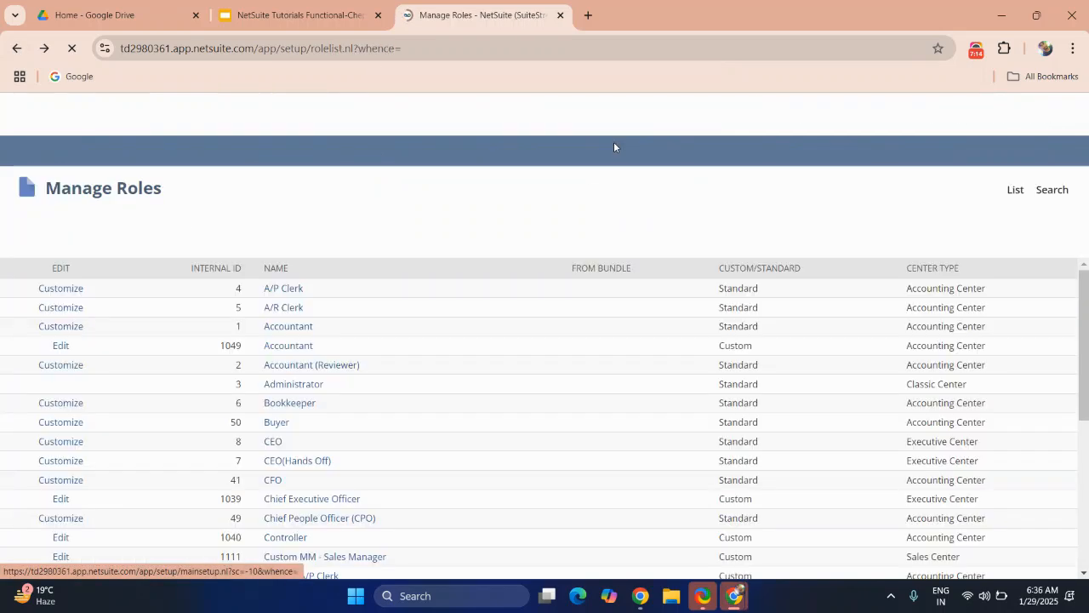
pyautogui.scroll(-3, 372, 321)
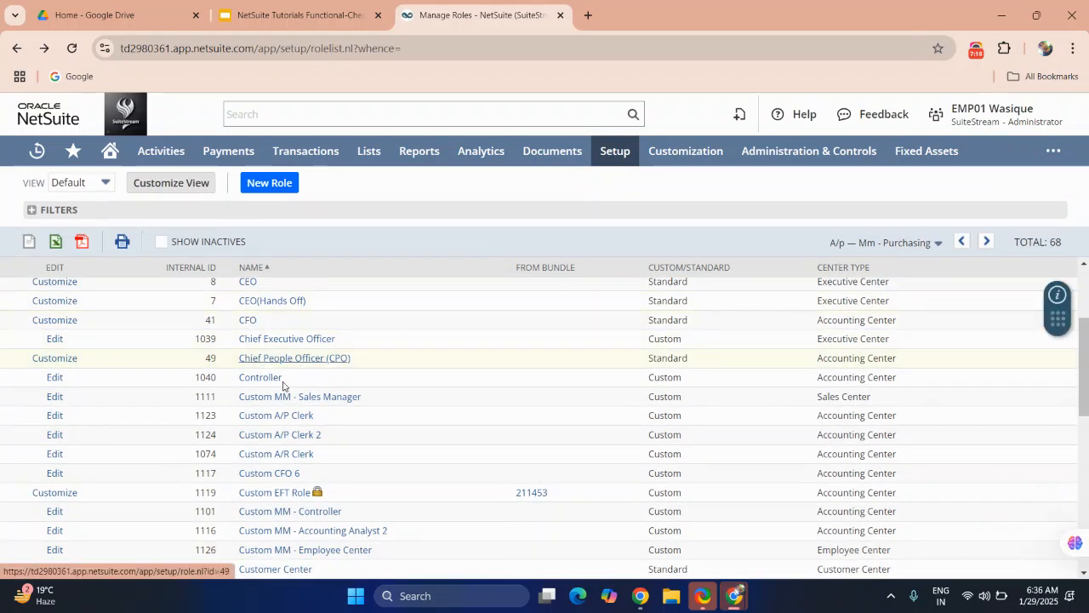
pyautogui.click(55, 397)
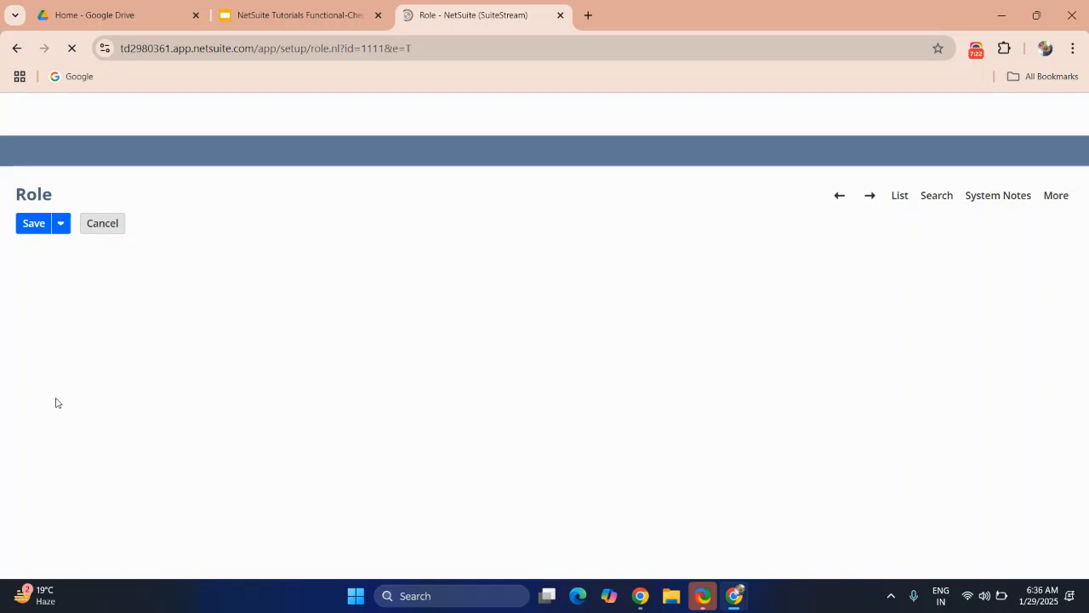
# Step: Examine the Custom MM - Sales Manager role's general settings, selected subsidiaries and transaction permissions
pyautogui.scroll(-3, 346, 351)
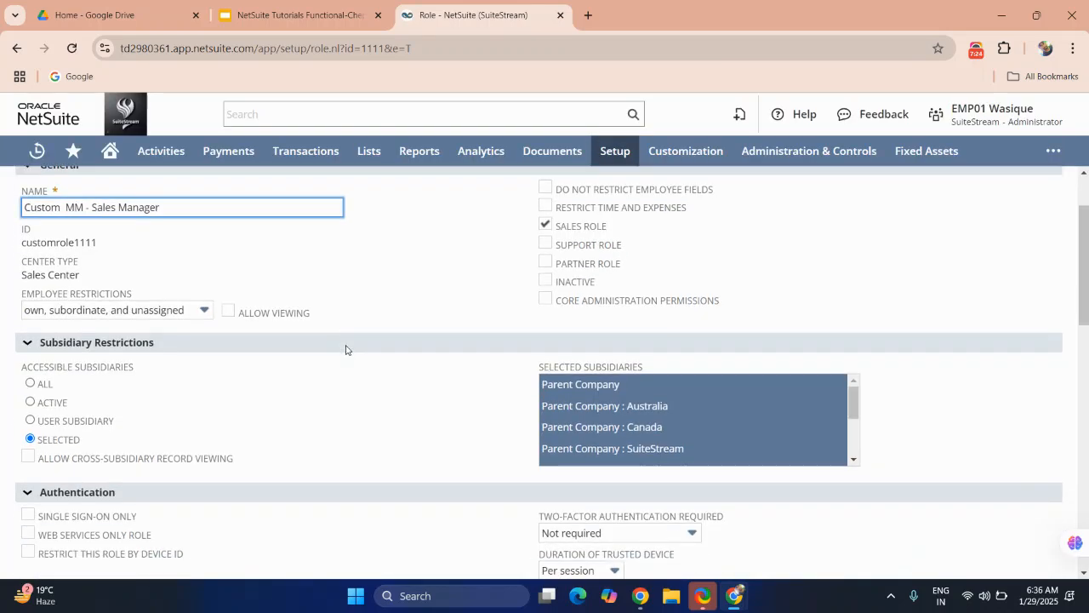
pyautogui.scroll(2, 346, 350)
pyautogui.scroll(-2, 348, 348)
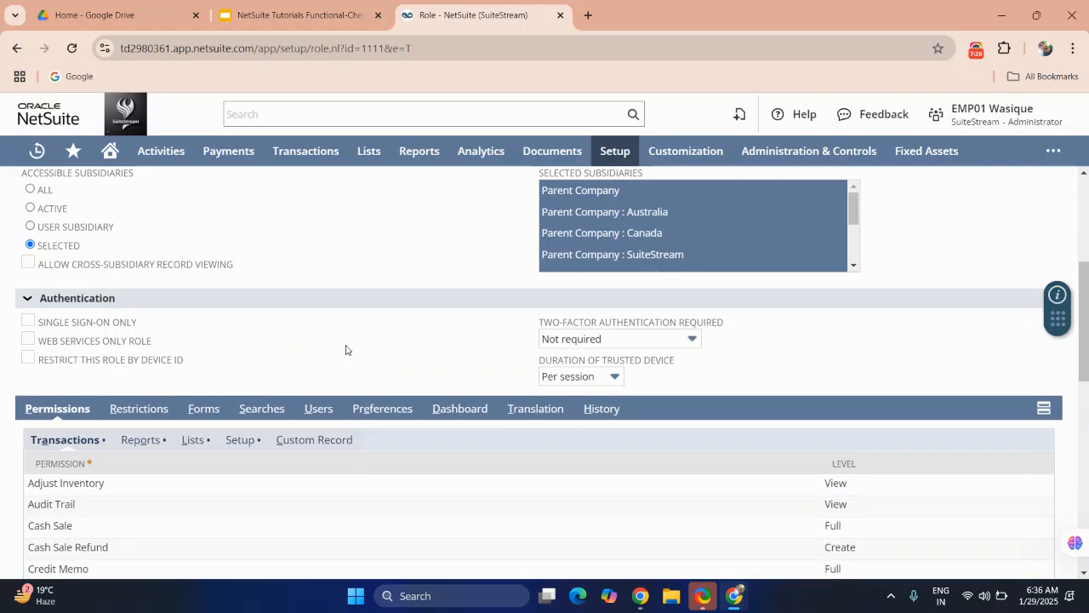
pyautogui.scroll(-3, 582, 223)
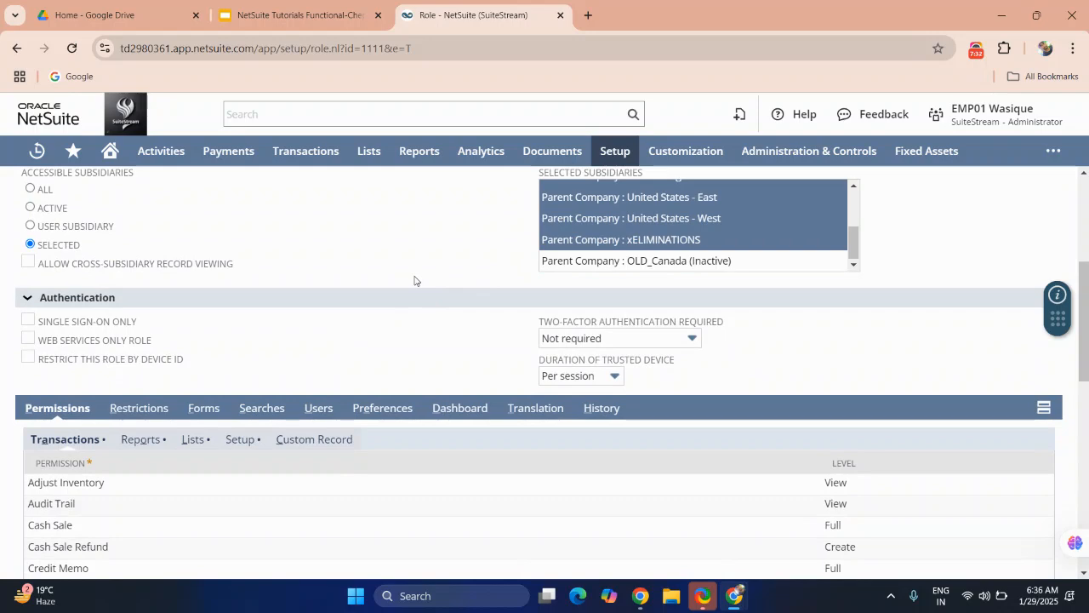
pyautogui.scroll(-2, 414, 281)
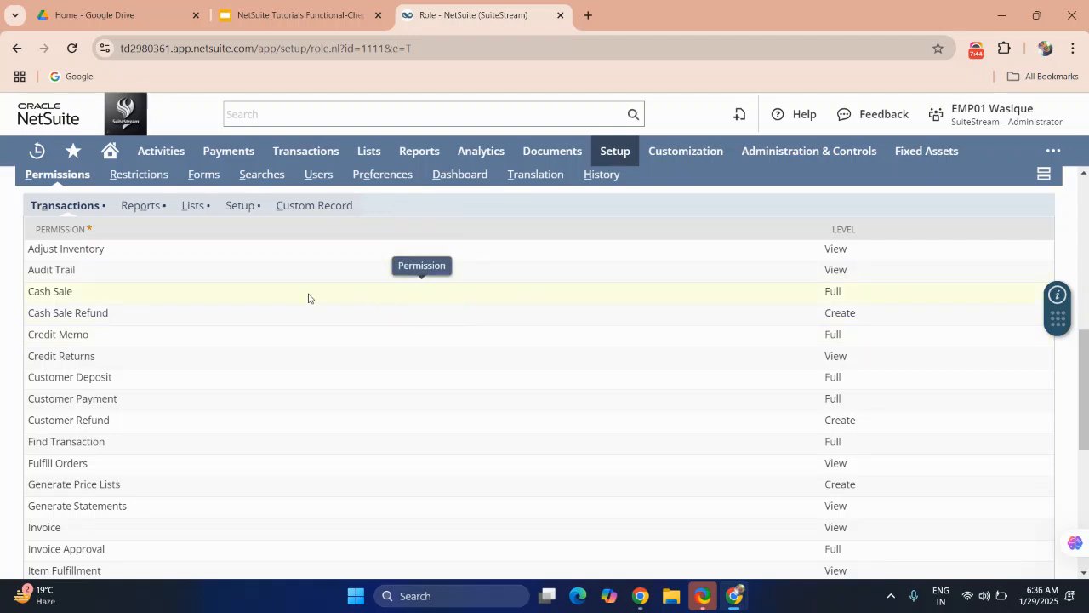
pyautogui.scroll(-1, 523, 308)
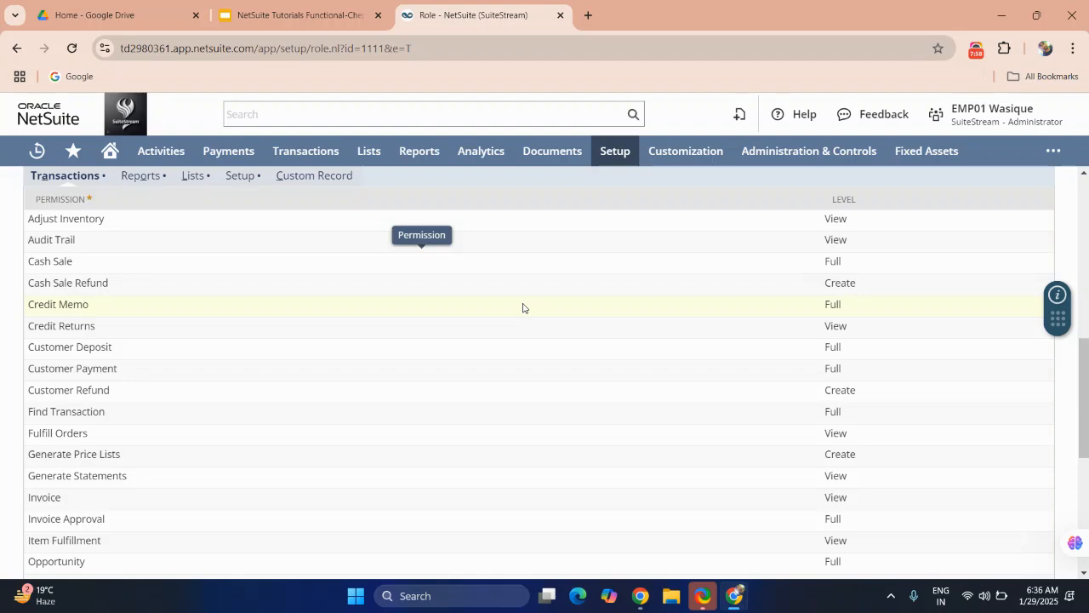
pyautogui.scroll(-5, 524, 308)
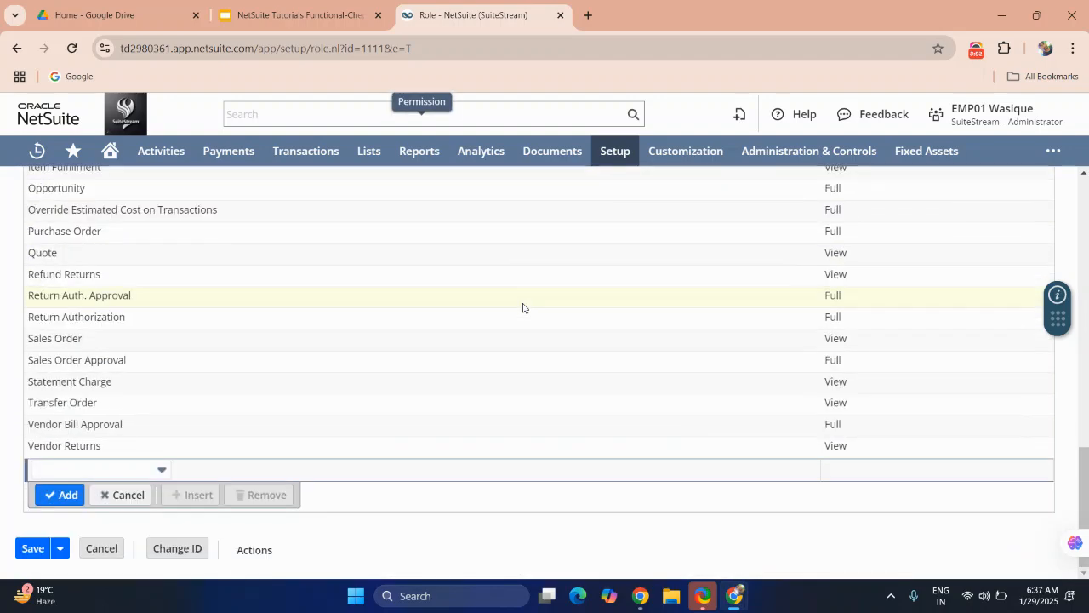
pyautogui.scroll(8, 522, 308)
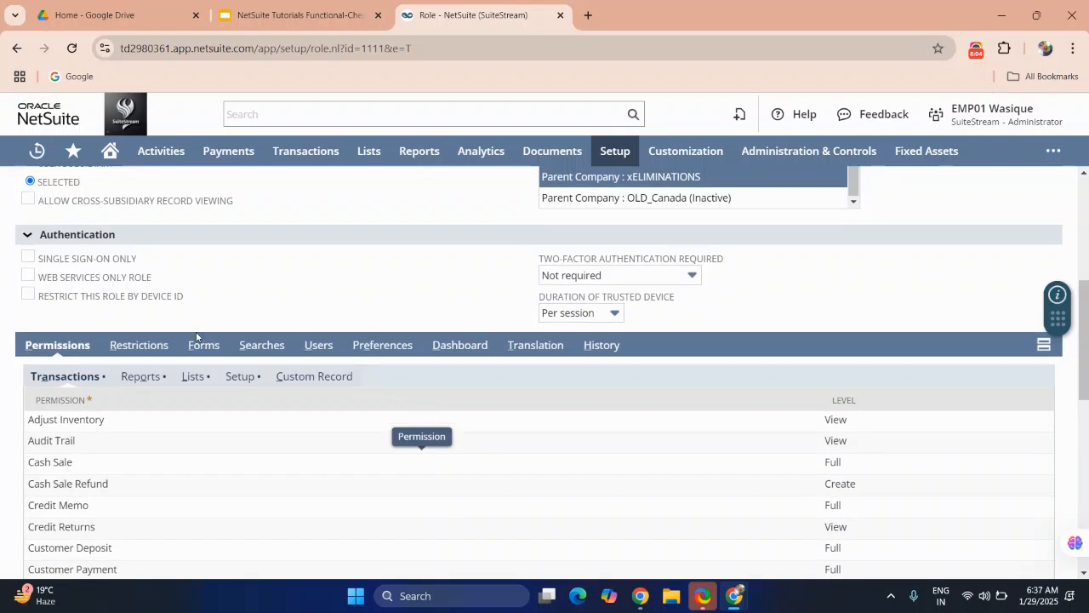
# Step: Review the role's Reports, Lists and Setup permission subtabs
pyautogui.click(155, 377)
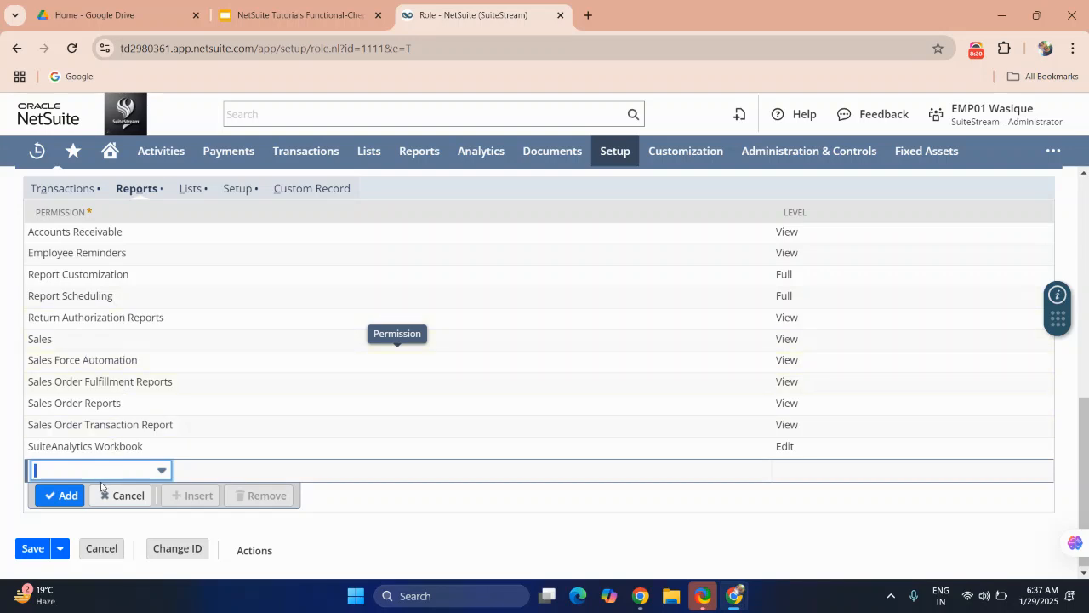
pyautogui.click(190, 189)
pyautogui.scroll(3, 194, 192)
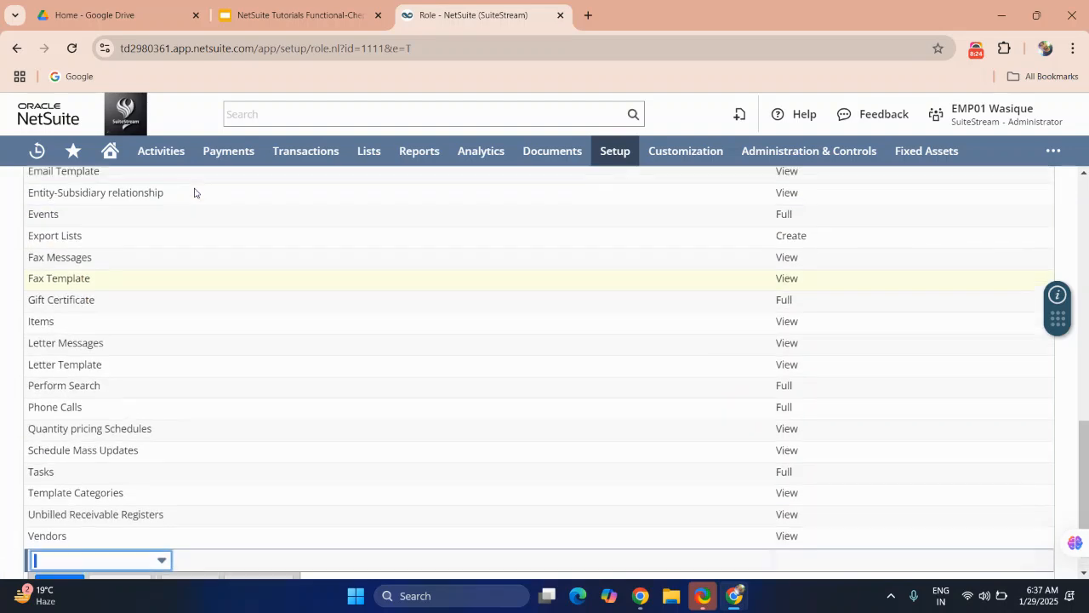
pyautogui.scroll(6, 194, 192)
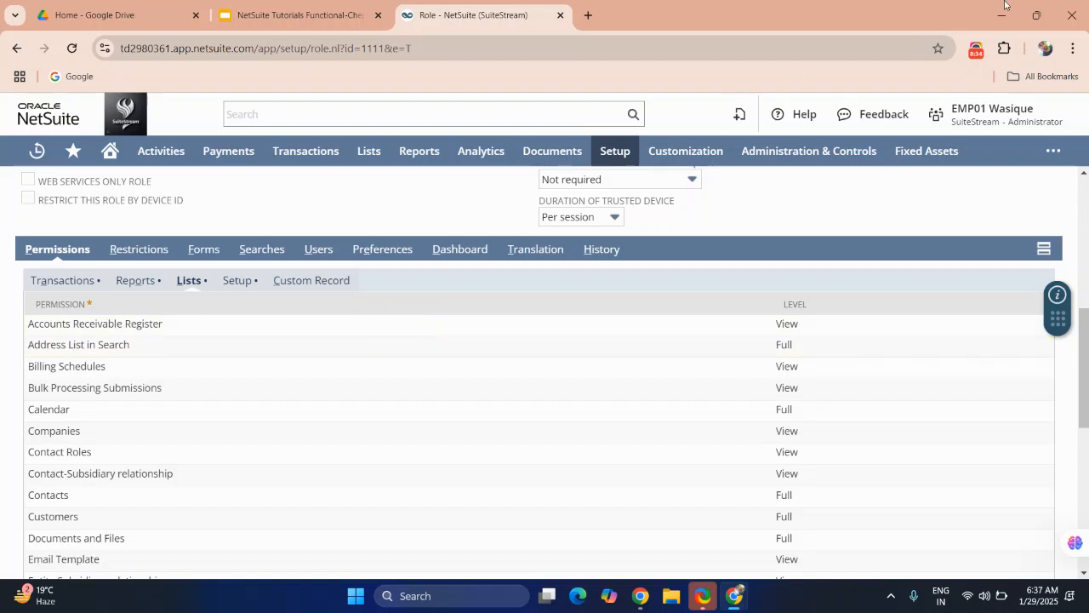
pyautogui.click(975, 53)
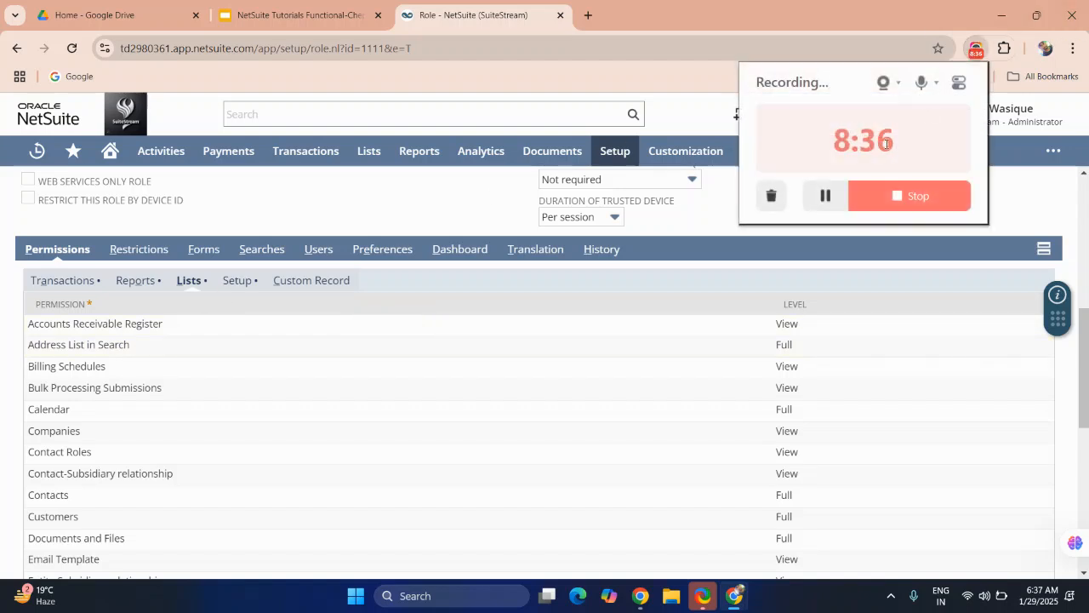
pyautogui.click(689, 136)
pyautogui.scroll(-4, 457, 274)
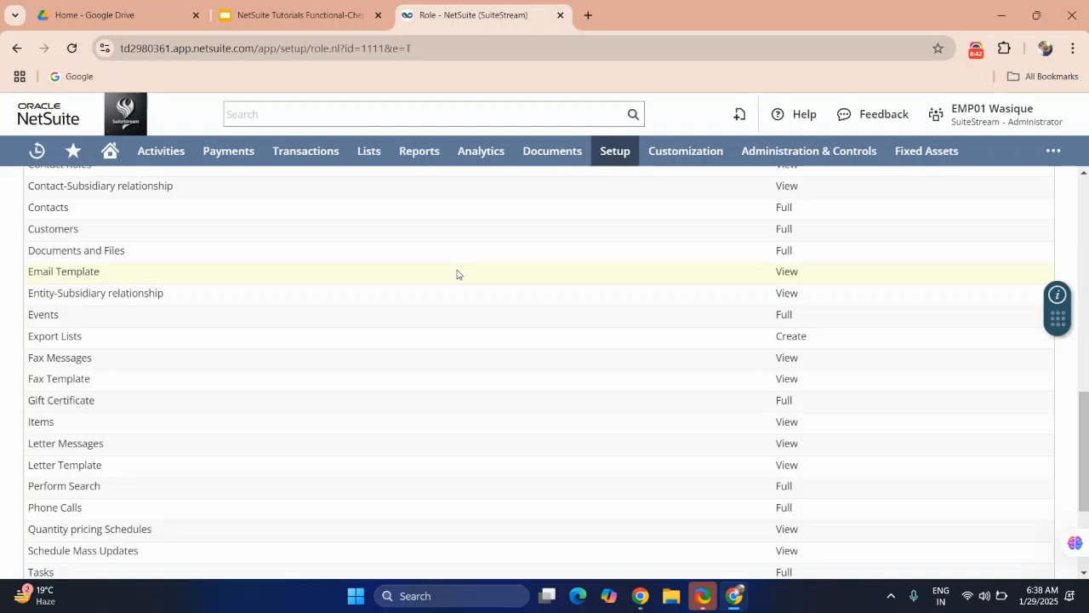
pyautogui.scroll(-3, 457, 274)
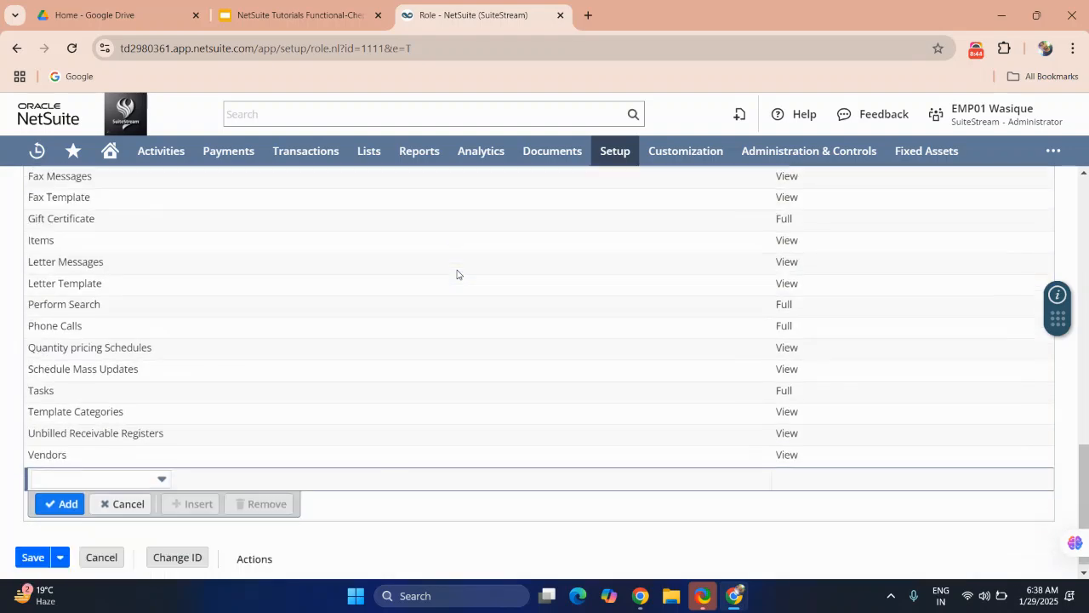
pyautogui.scroll(4, 457, 274)
pyautogui.scroll(4, 457, 274)
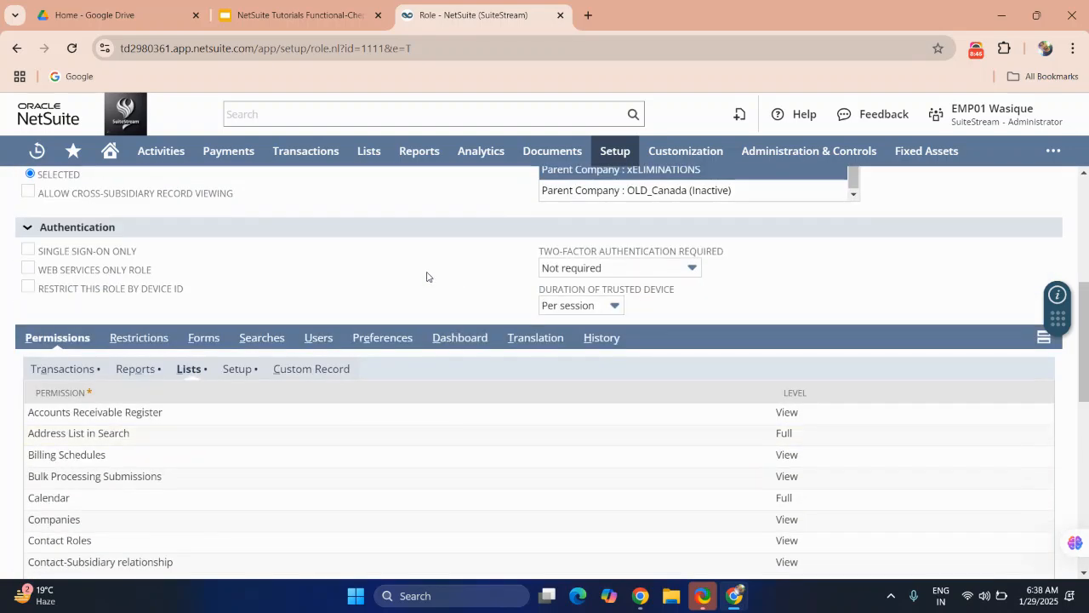
pyautogui.click(236, 369)
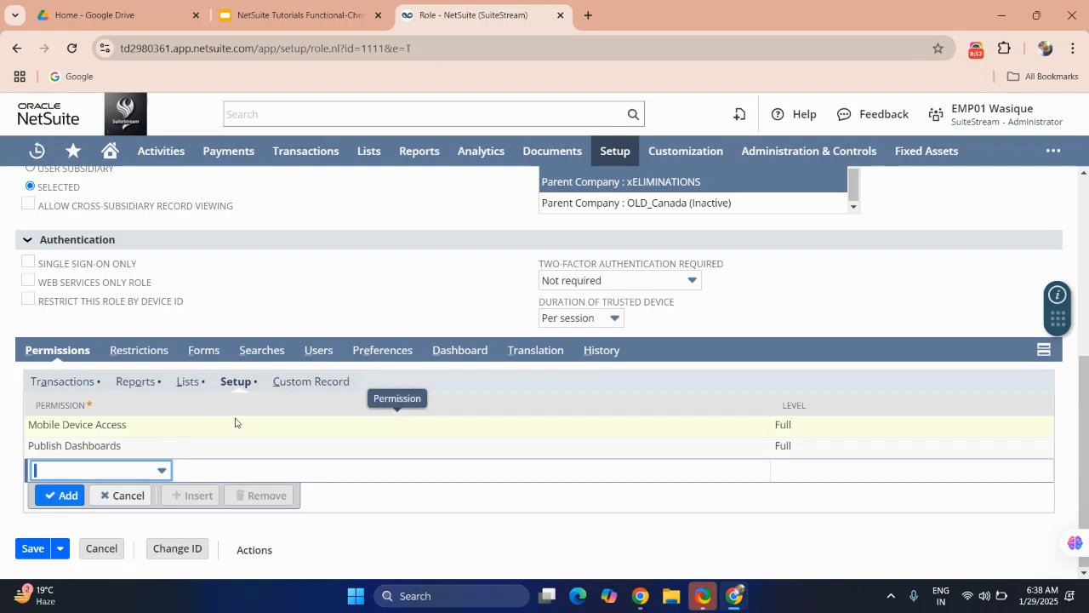
# Step: Add a 4599 Custom Record permission to the role in the Custom Record subtab with Full level
pyautogui.click(300, 382)
pyautogui.click(137, 469)
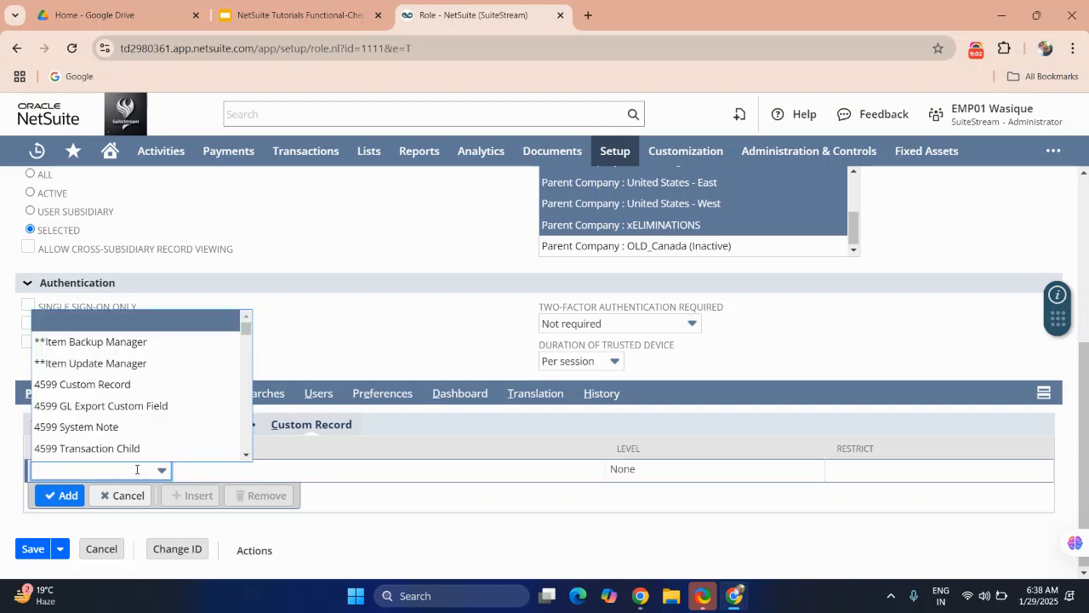
pyautogui.click(85, 384)
pyautogui.click(67, 496)
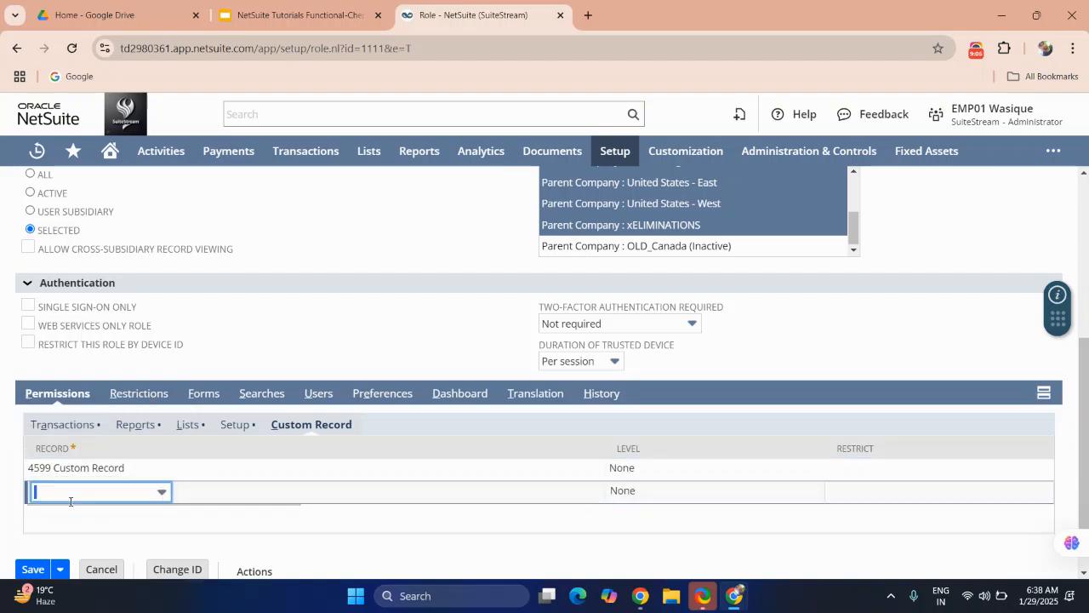
pyautogui.click(620, 473)
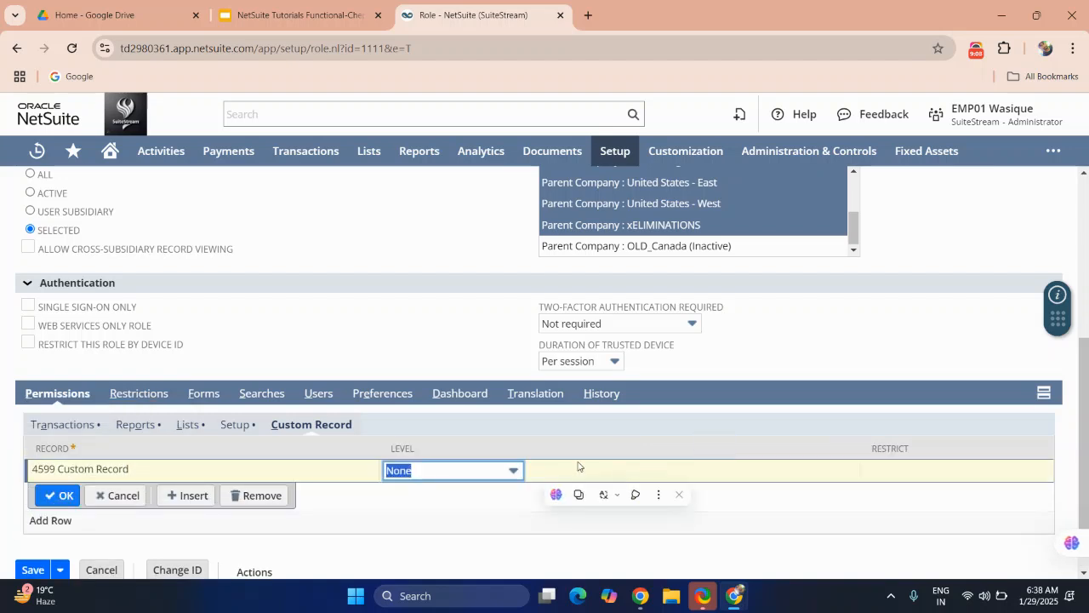
pyautogui.click(480, 471)
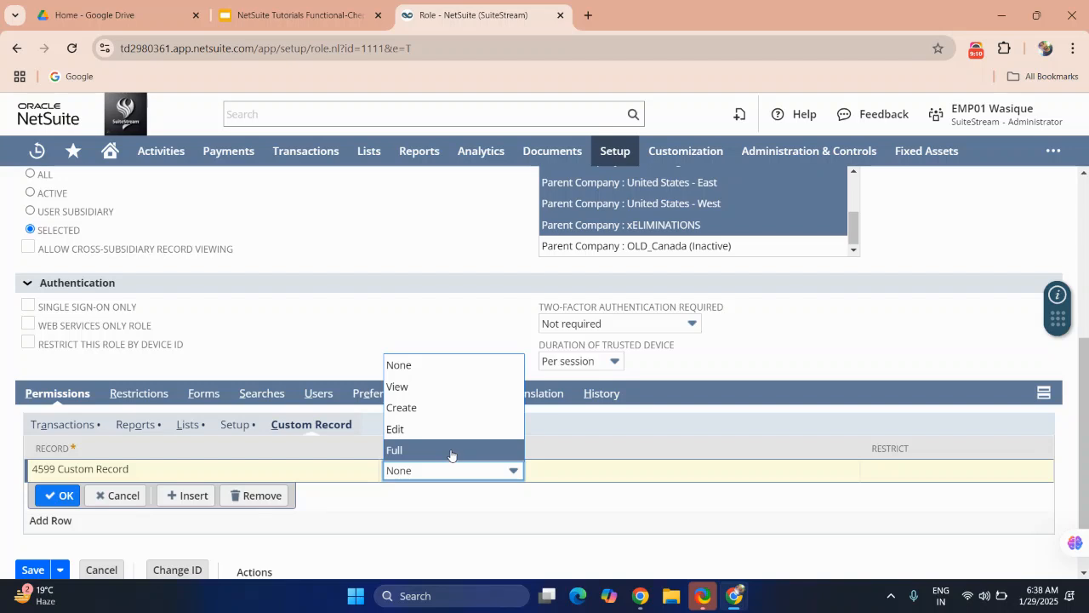
pyautogui.click(452, 450)
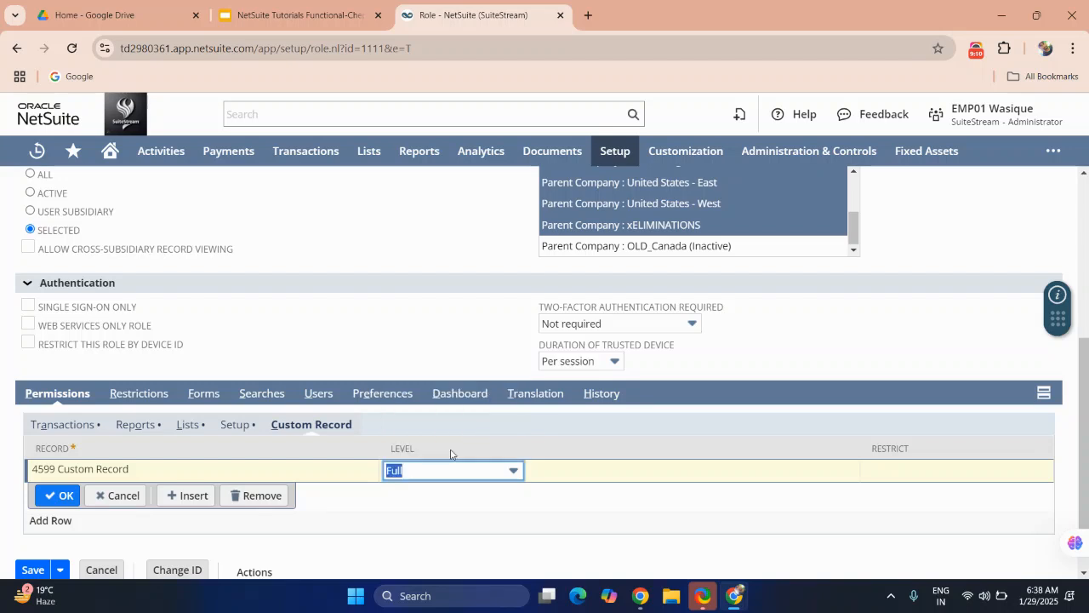
pyautogui.click(57, 495)
pyautogui.scroll(-1, 265, 510)
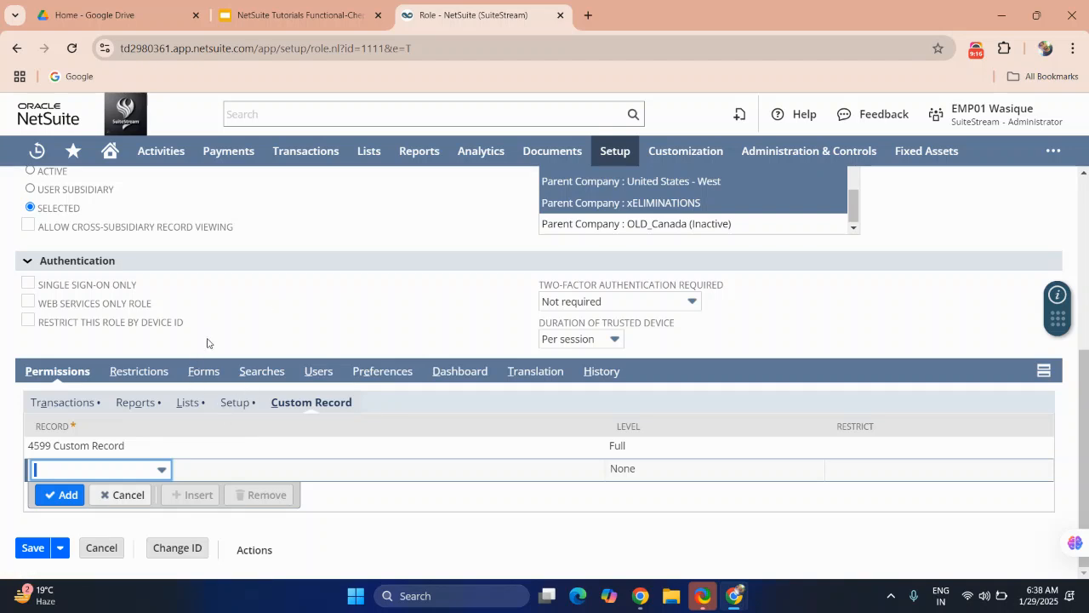
pyautogui.scroll(1, 207, 343)
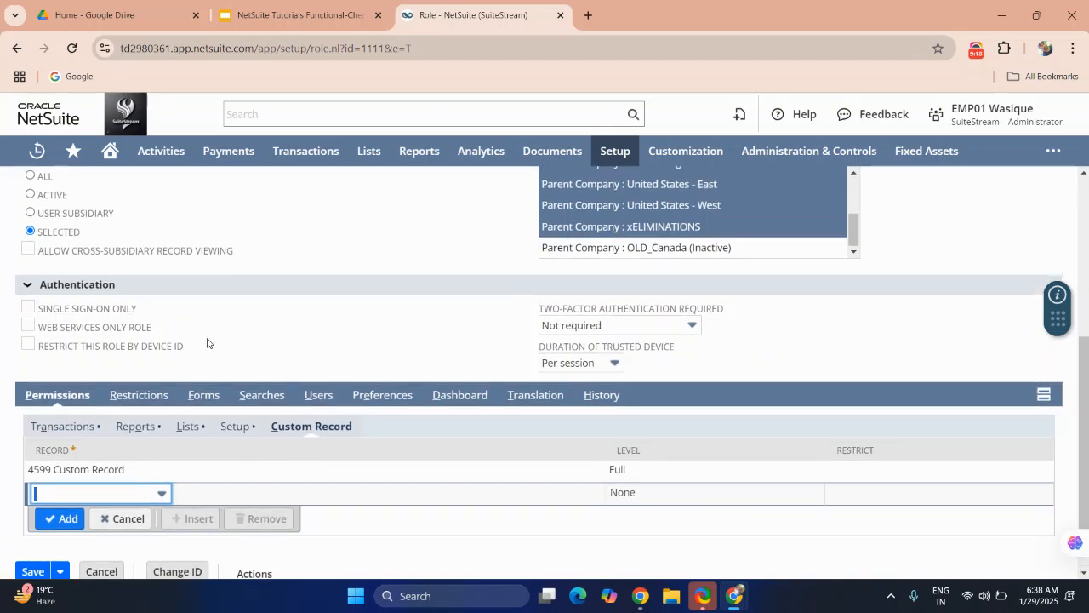
# Step: Open the Restrictions subtab and view the available segment options
pyautogui.click(156, 397)
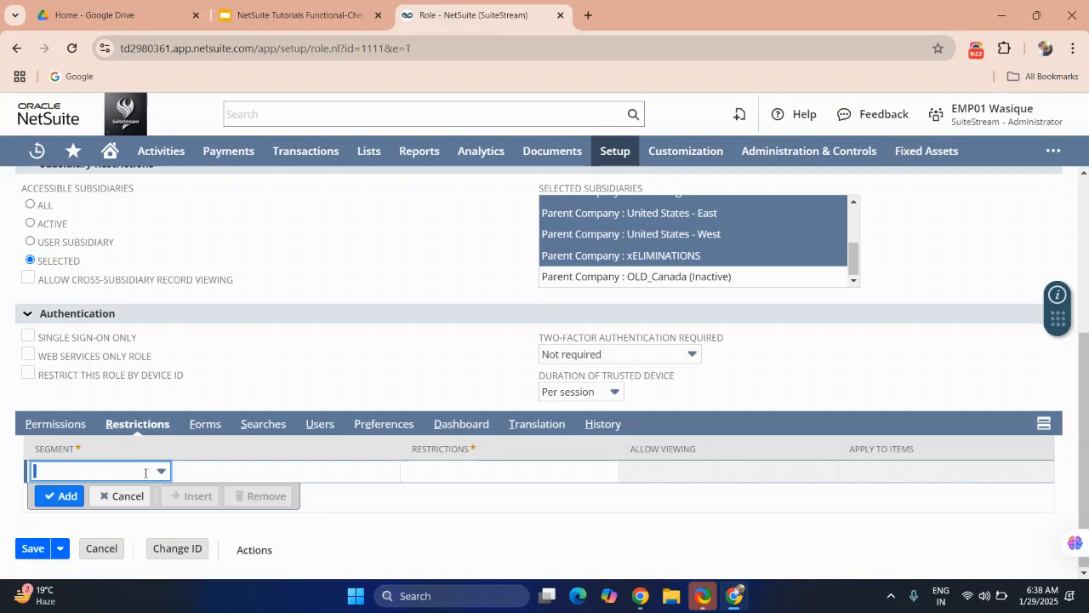
pyautogui.click(146, 473)
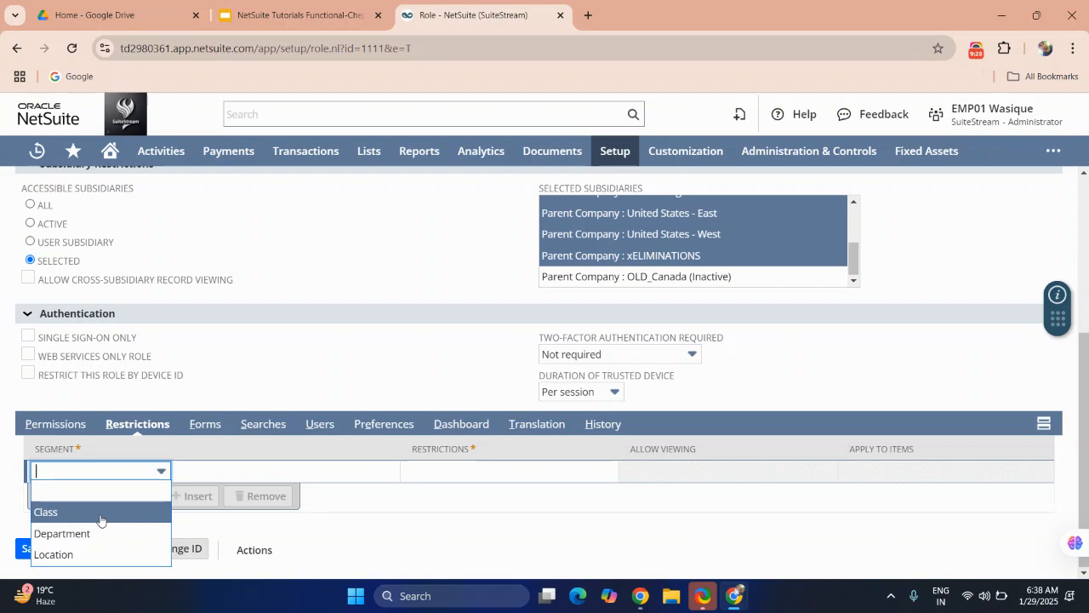
# Step: Disable the Journal Entry and Journal Entry - Amortization transaction forms in the Forms subtab
pyautogui.click(212, 423)
pyautogui.scroll(-3, 237, 474)
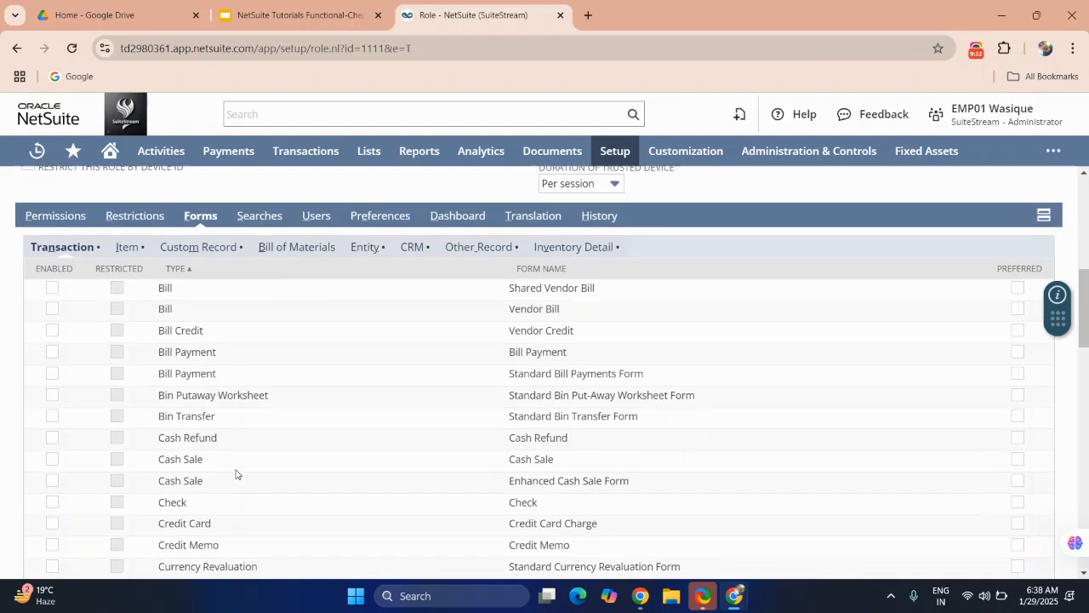
pyautogui.scroll(-9, 236, 474)
pyautogui.scroll(-1, 236, 474)
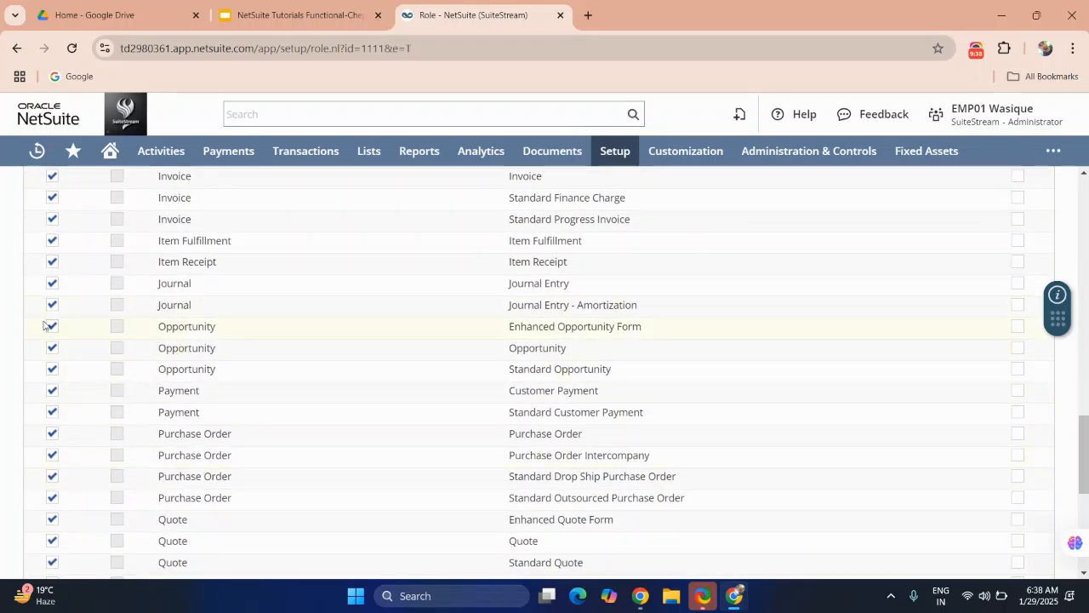
pyautogui.click(52, 284)
pyautogui.click(52, 305)
pyautogui.scroll(10, 165, 264)
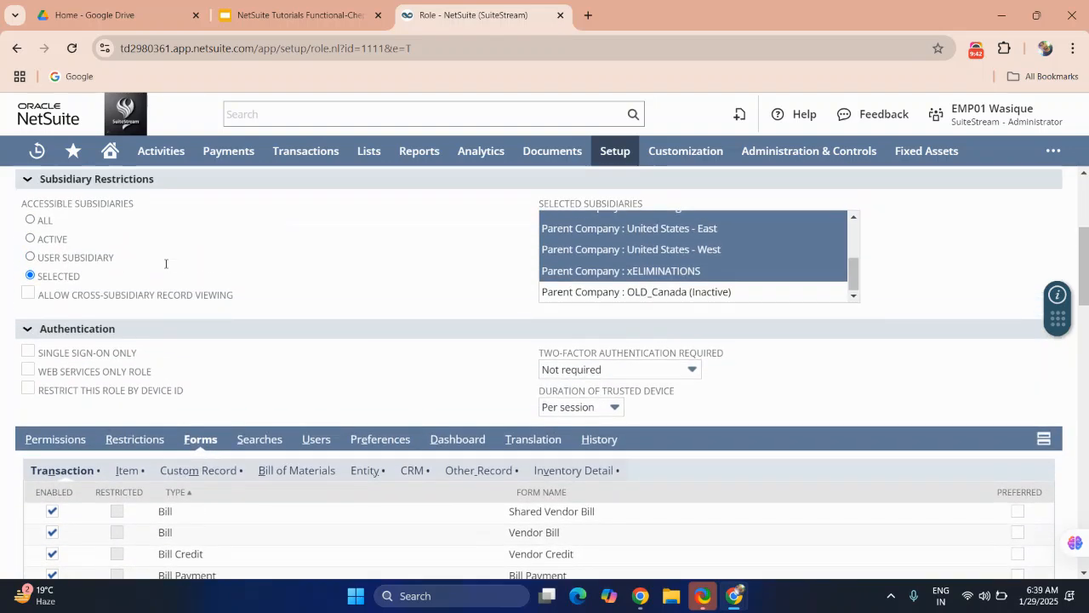
# Step: Browse the search type options in the Searches subtab
pyautogui.click(263, 440)
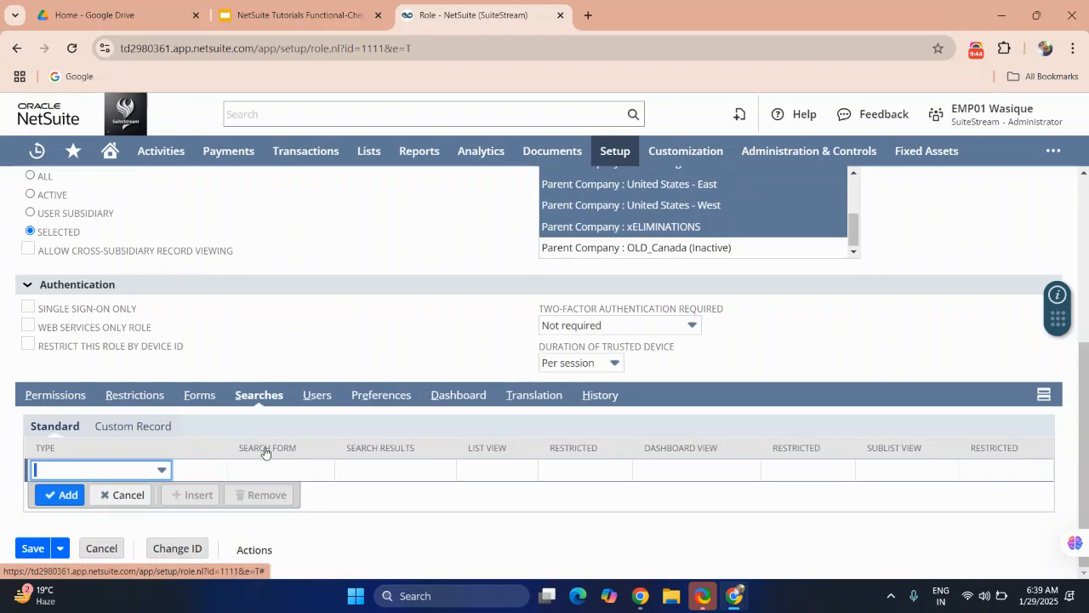
pyautogui.click(136, 470)
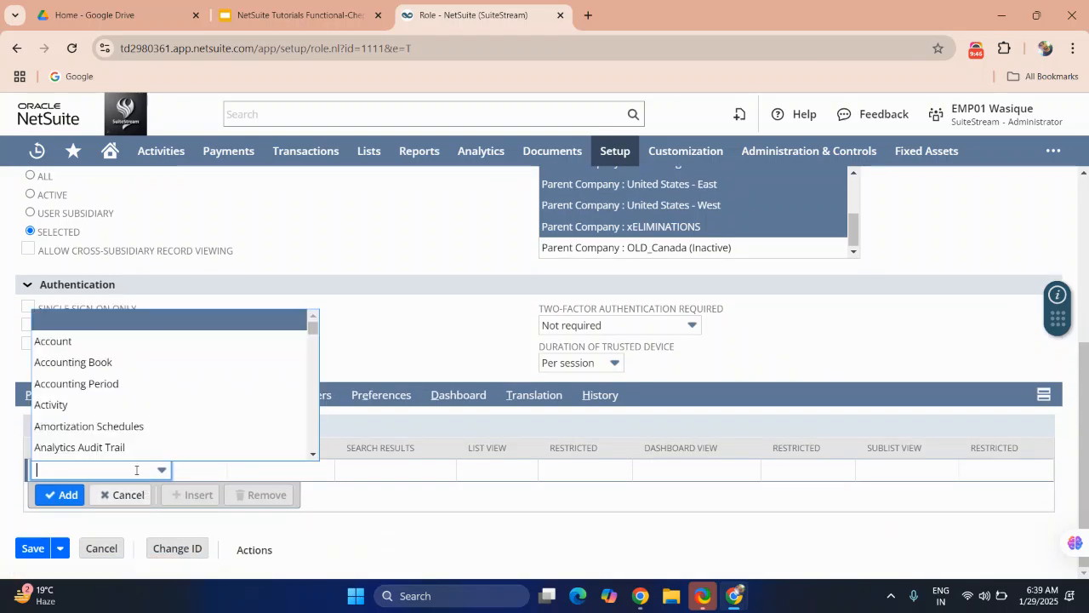
pyautogui.scroll(-8, 105, 408)
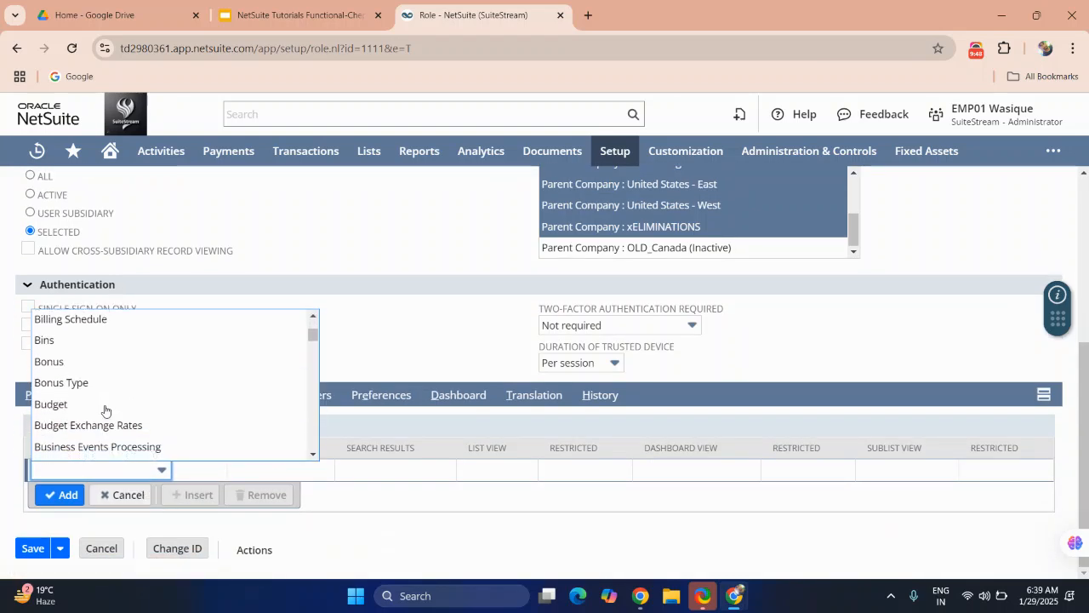
pyautogui.moveTo(372, 311); pyautogui.dragTo(335, 437)
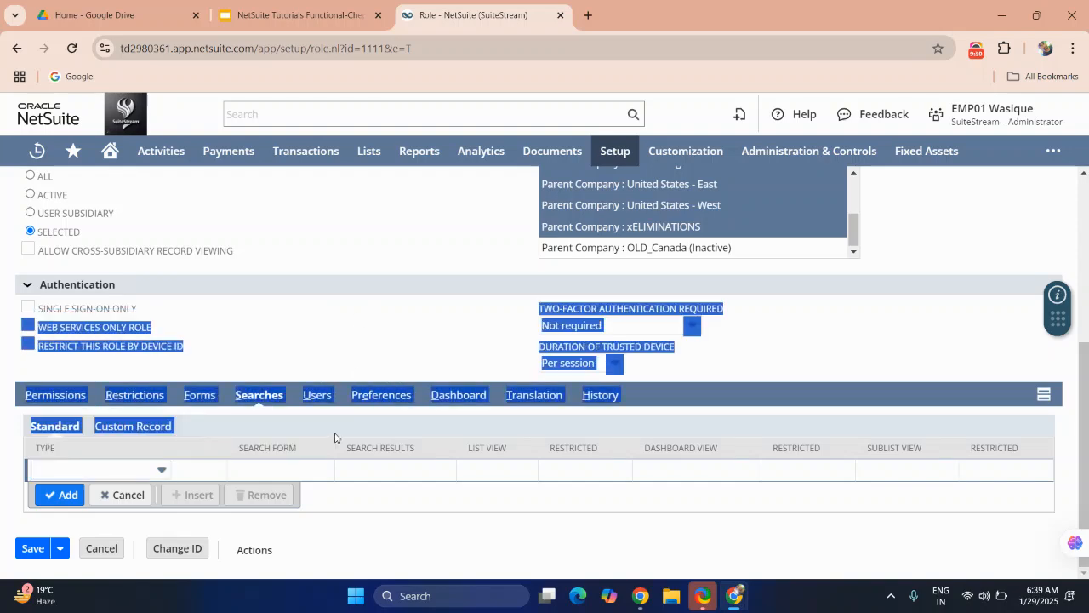
# Step: Review the role's Users, Preferences, Dashboard and History subtabs
pyautogui.click(320, 397)
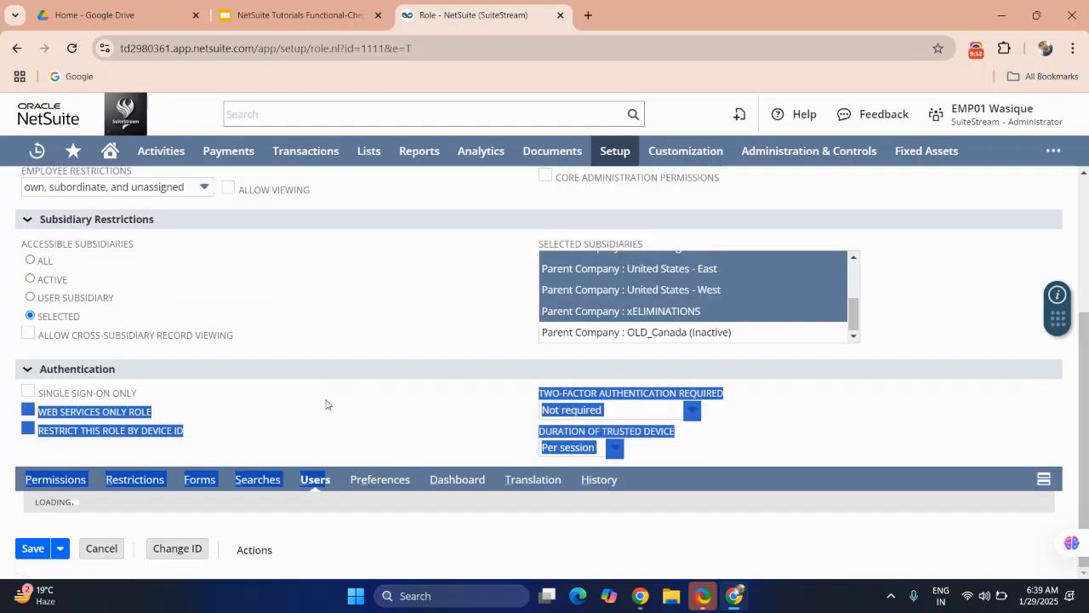
pyautogui.scroll(-1, 325, 405)
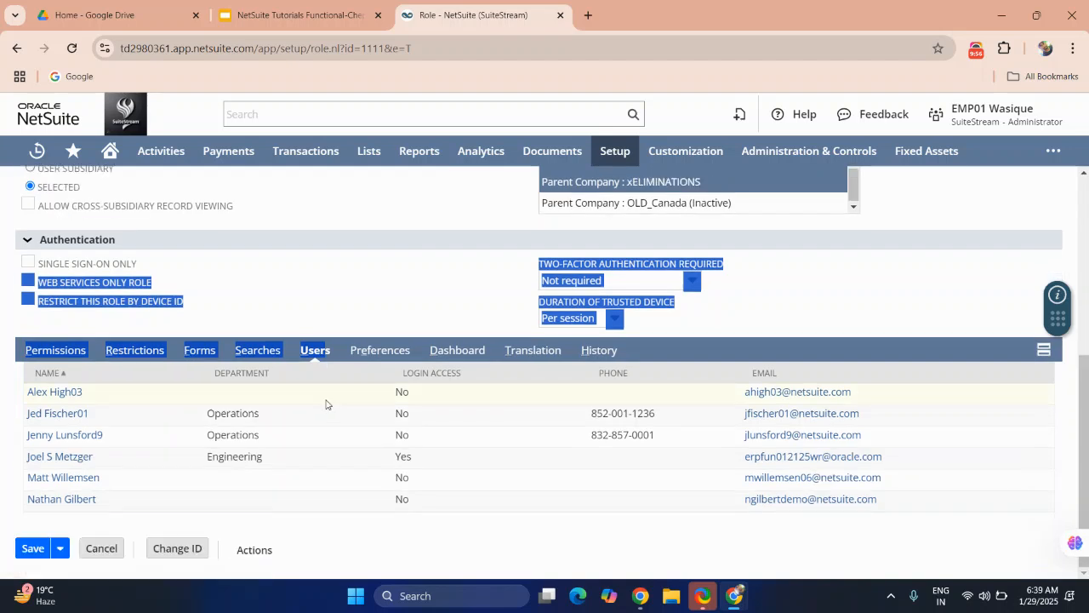
pyautogui.click(372, 350)
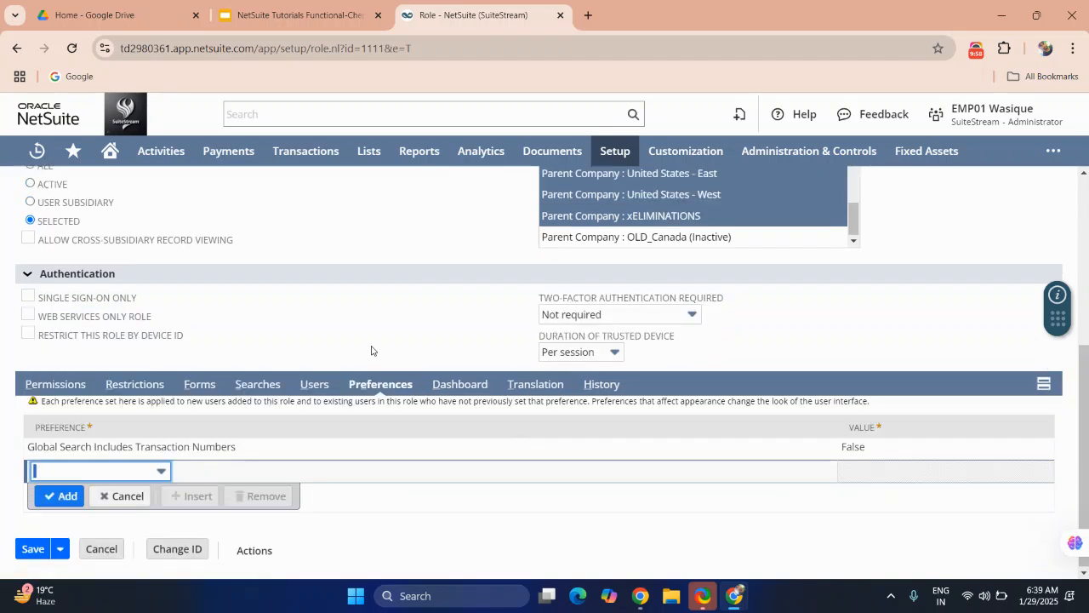
pyautogui.click(452, 385)
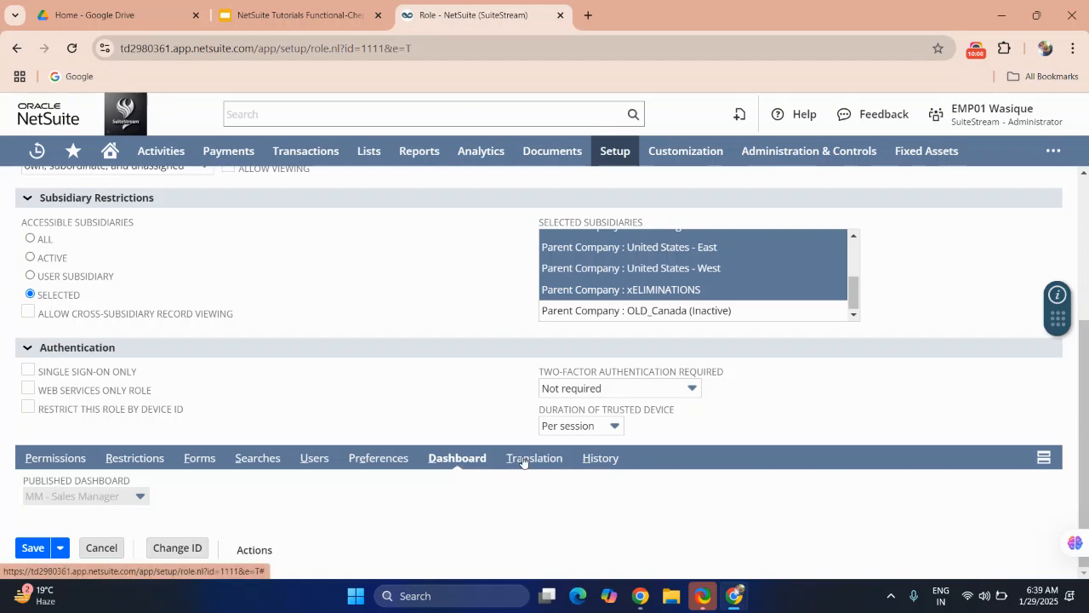
pyautogui.click(586, 466)
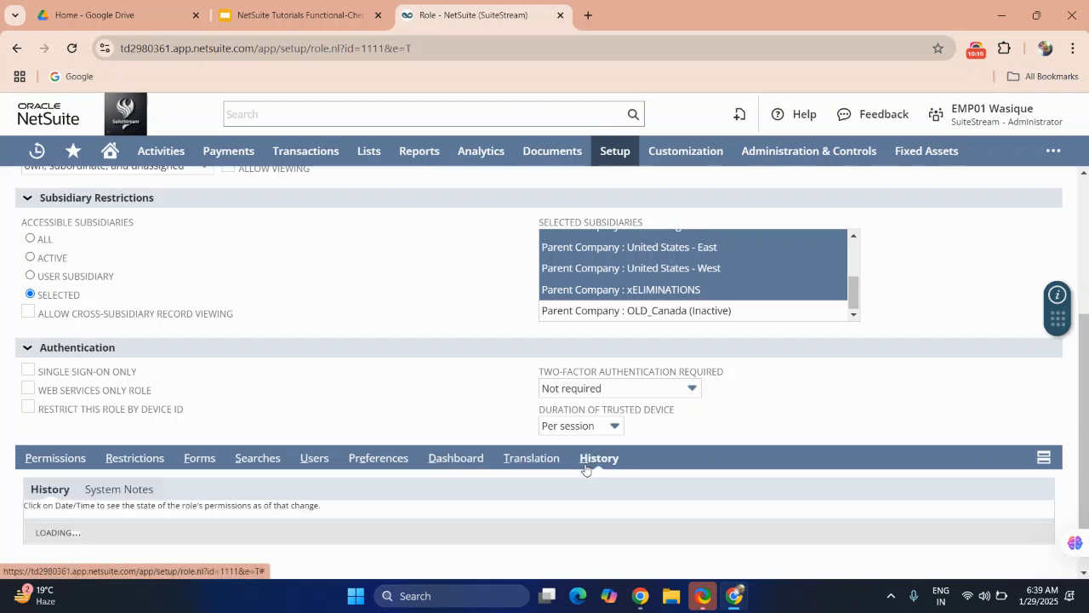
pyautogui.scroll(-2, 324, 374)
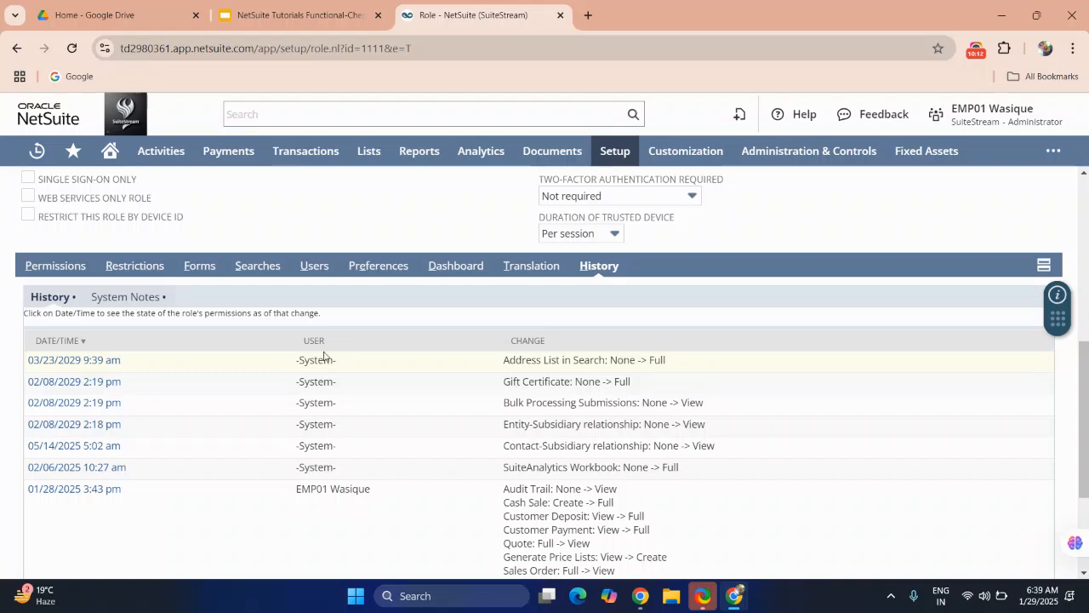
pyautogui.scroll(-2, 328, 318)
pyautogui.scroll(8, 329, 318)
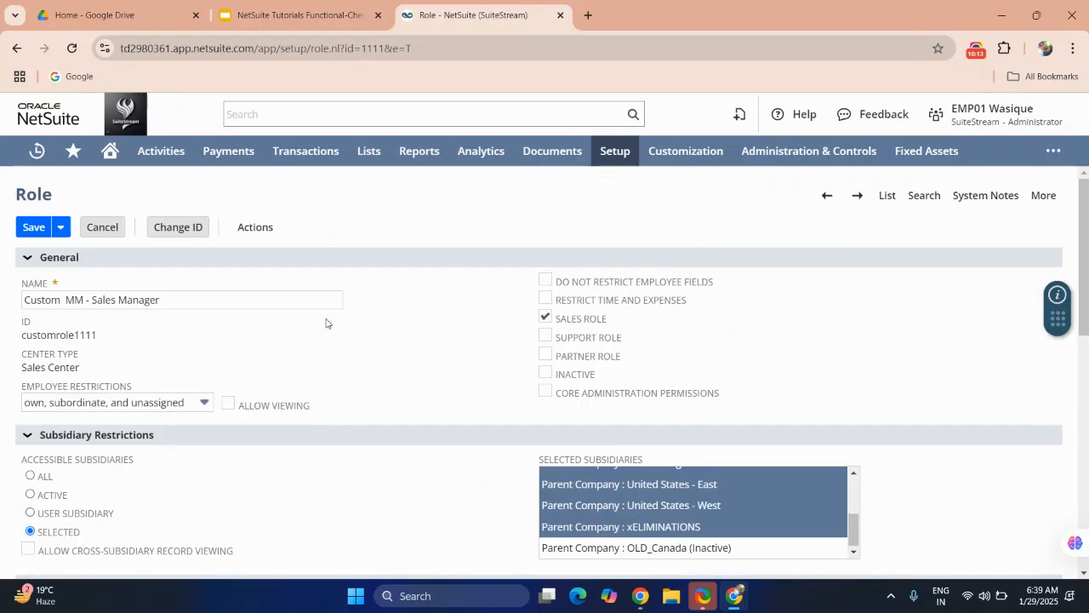
# Step: Save the Custom MM - Sales Manager role
pyautogui.click(39, 227)
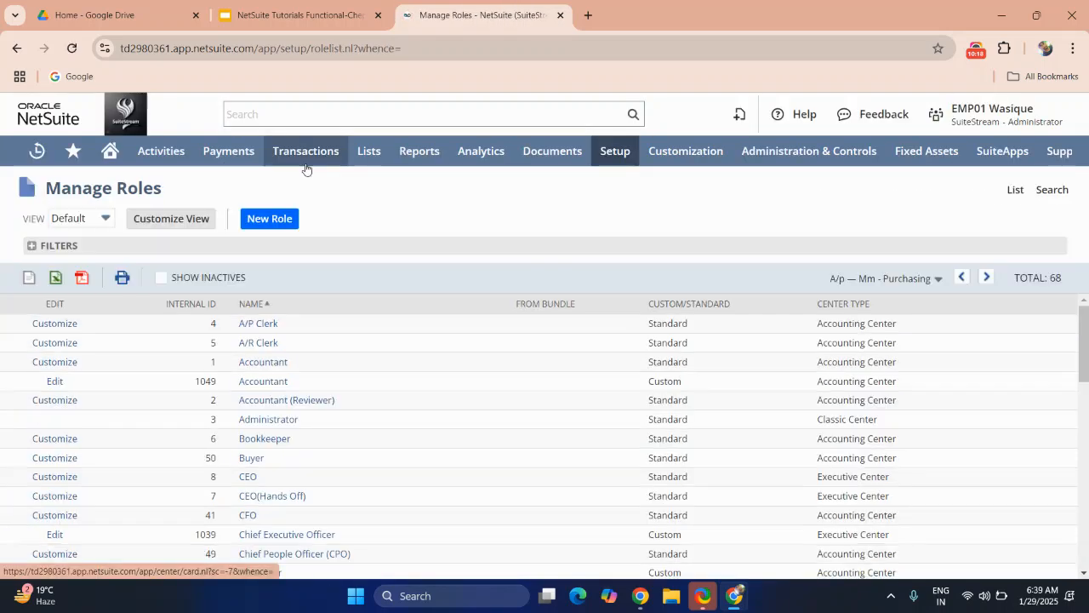
pyautogui.moveTo(306, 168)
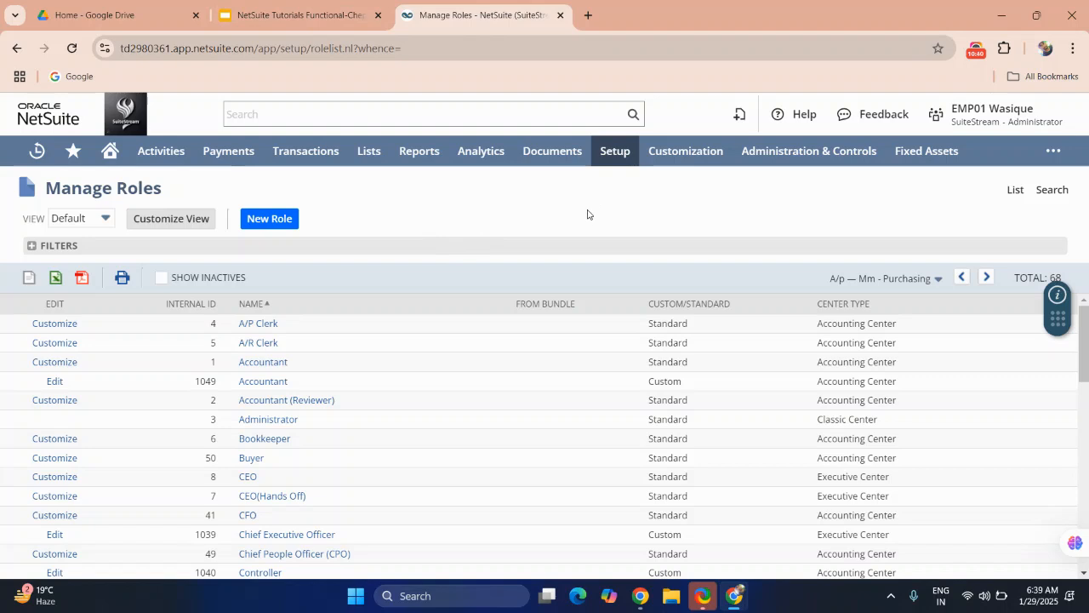
# Step: Open Show Role Differences and clear the Only Show Differences option
pyautogui.moveTo(616, 153)
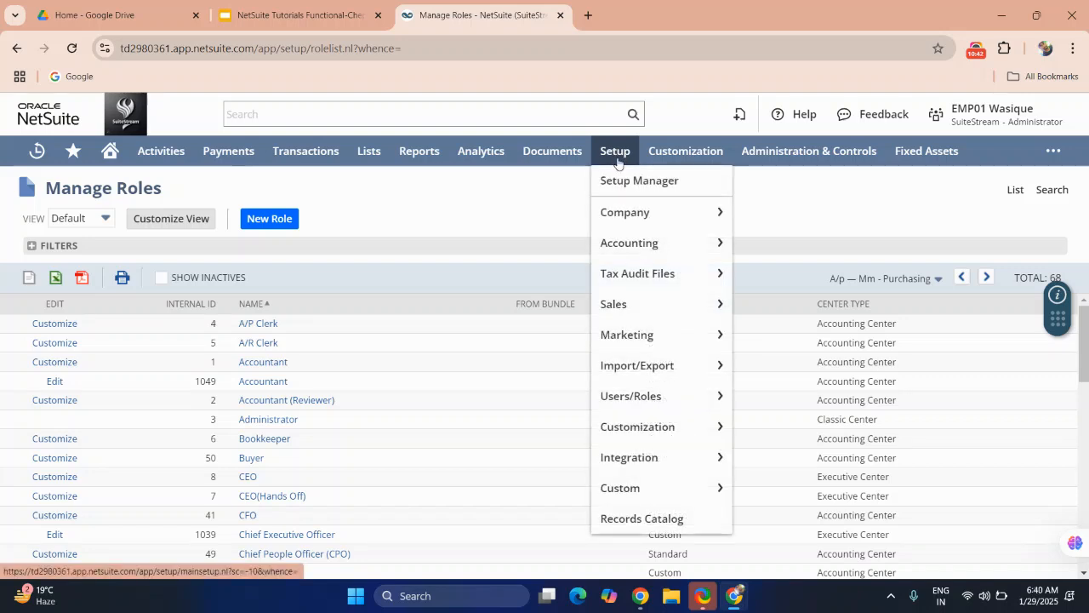
pyautogui.moveTo(631, 369)
pyautogui.moveTo(637, 396)
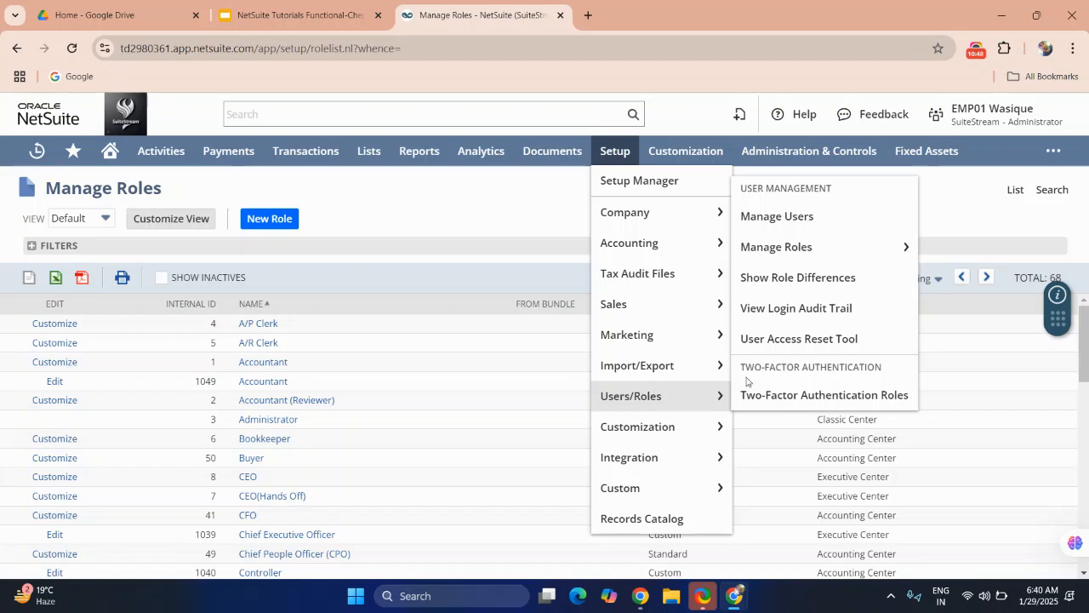
pyautogui.click(798, 276)
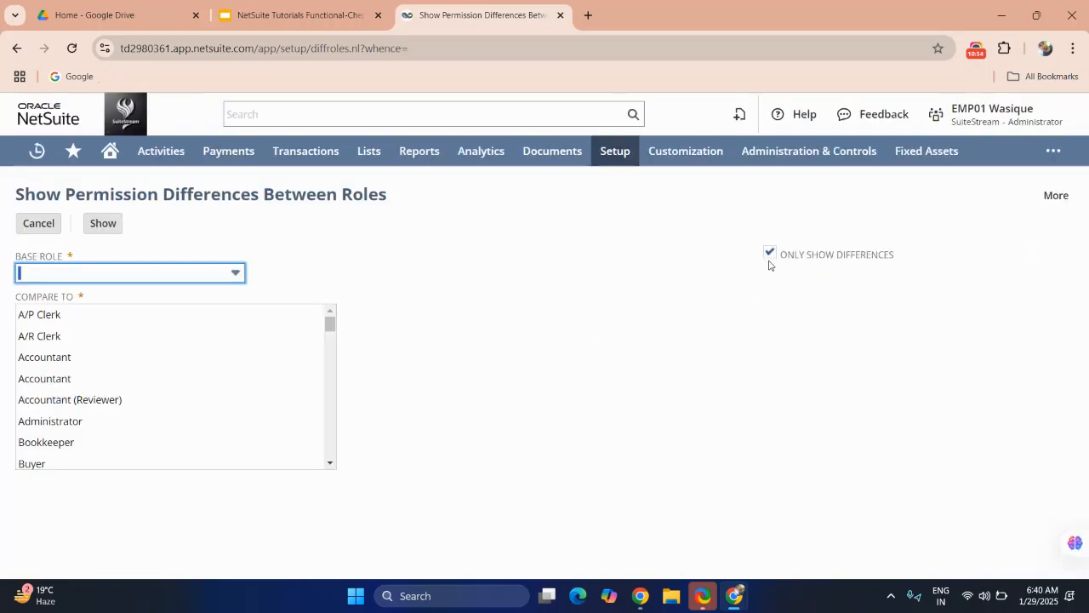
pyautogui.click(770, 254)
# Step: Browse the roles available in the Base Role list
pyautogui.click(239, 273)
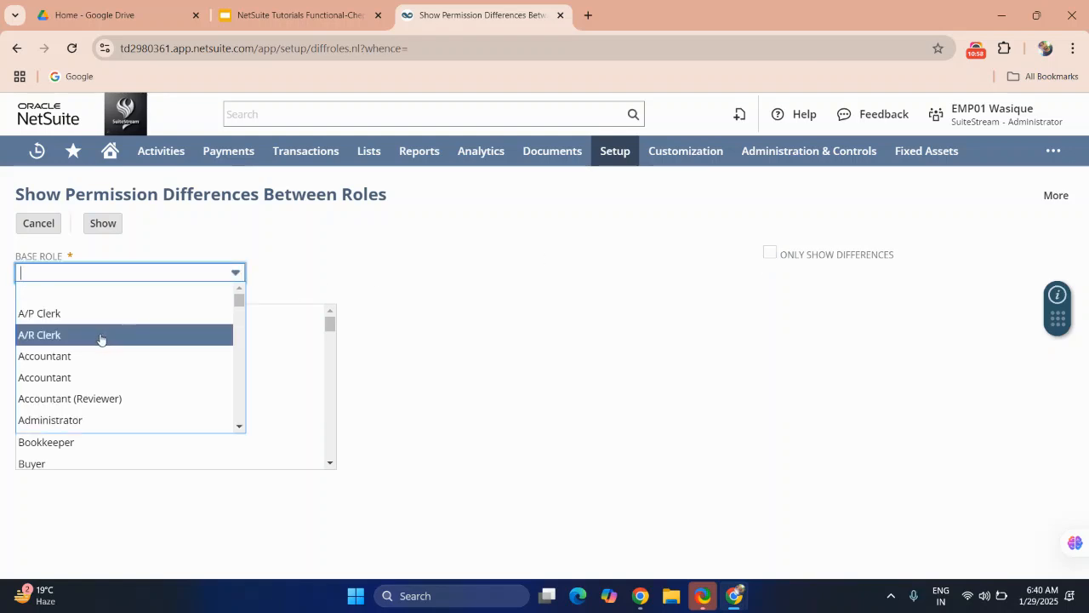
pyautogui.scroll(-4, 72, 363)
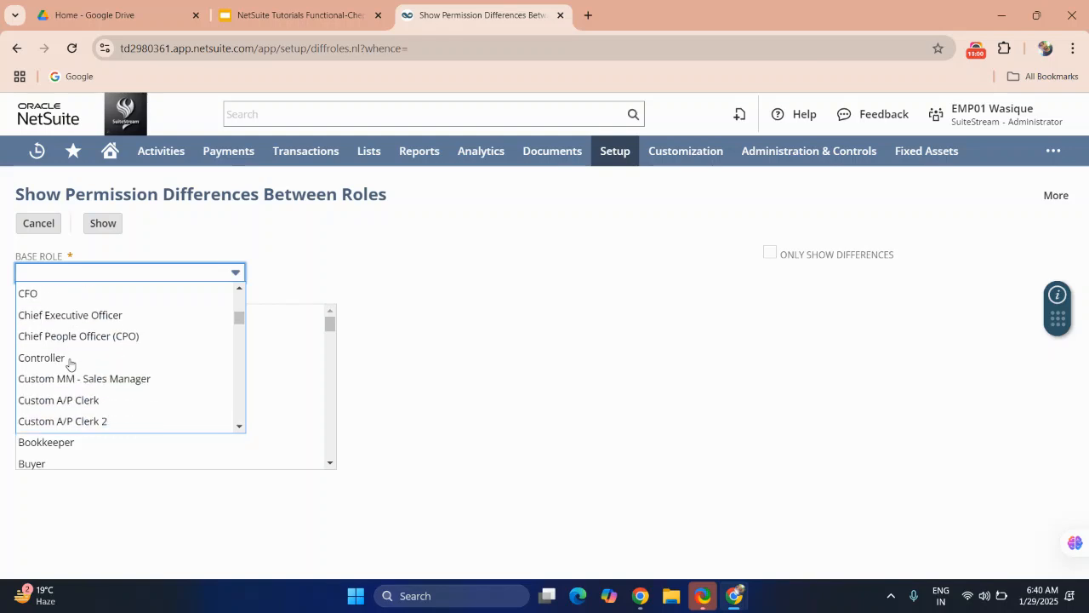
pyautogui.scroll(-5, 71, 364)
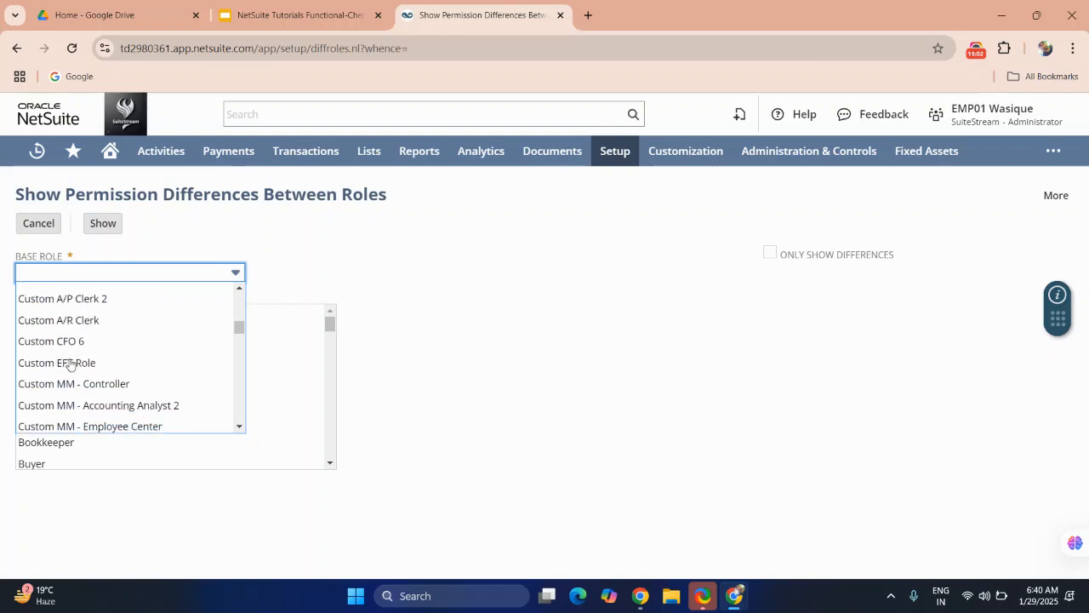
pyautogui.scroll(-3, 71, 364)
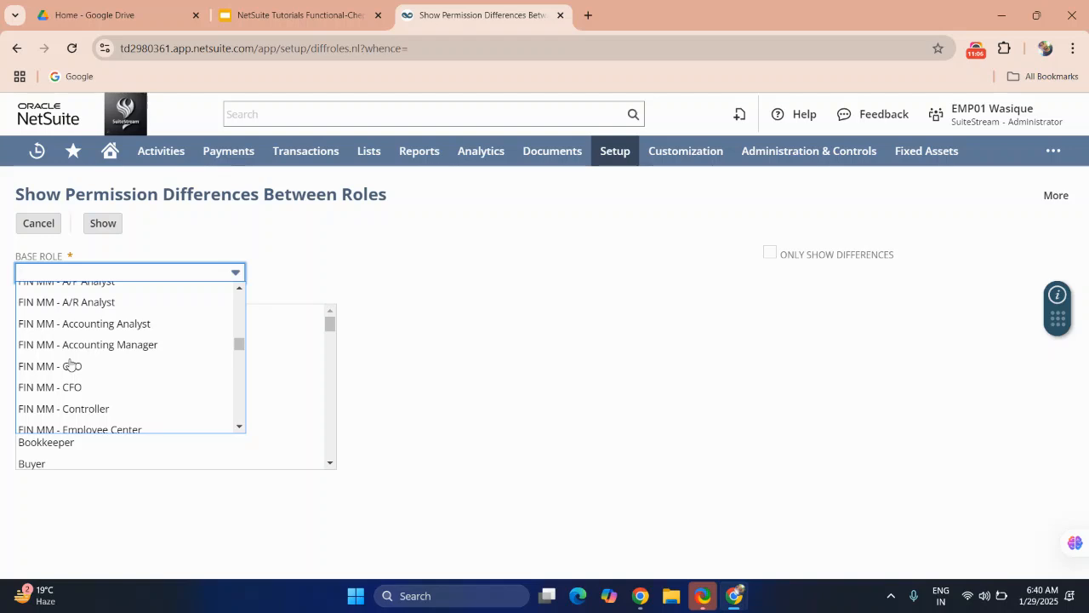
pyautogui.scroll(-4, 66, 350)
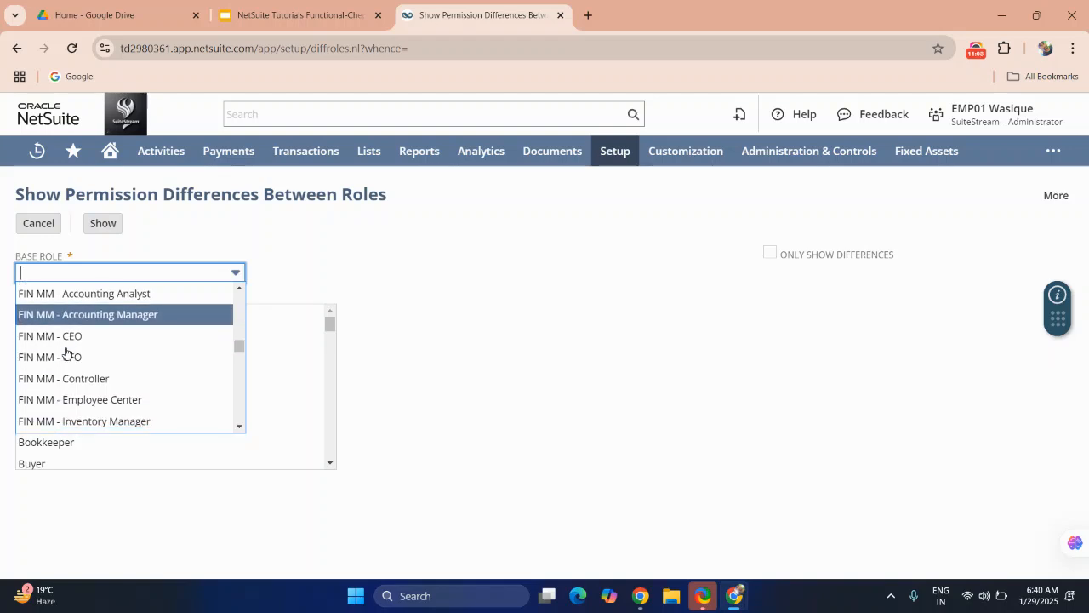
pyautogui.scroll(-2, 67, 353)
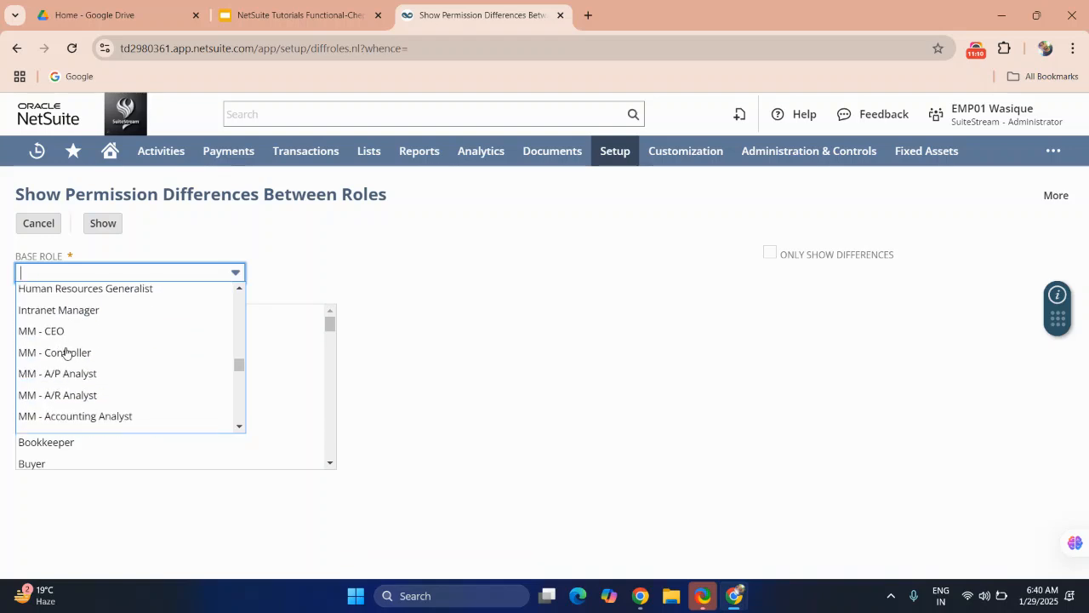
pyautogui.scroll(-4, 66, 353)
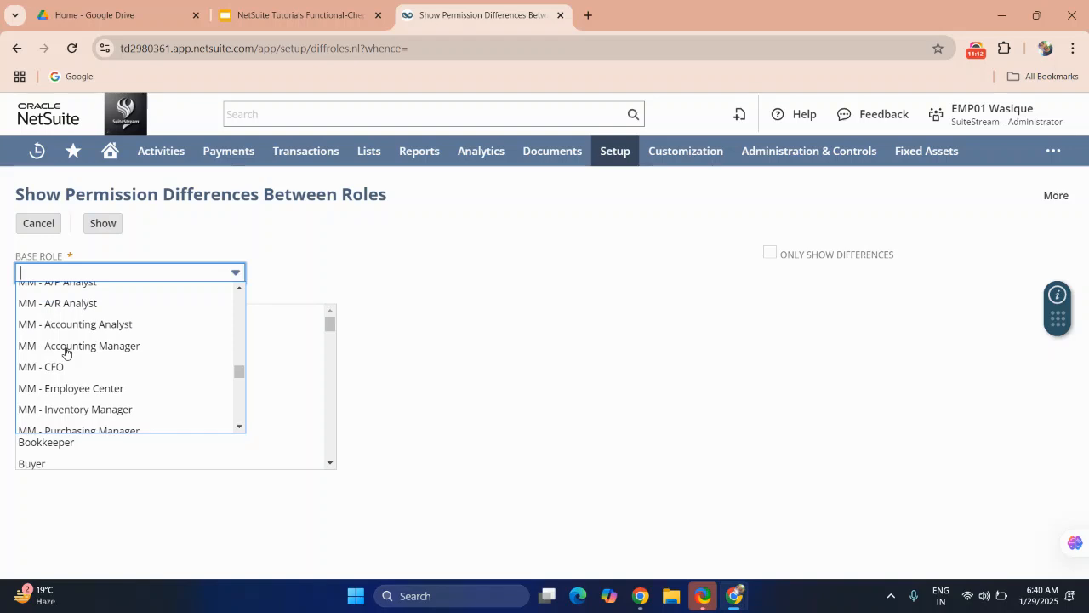
pyautogui.click(66, 352)
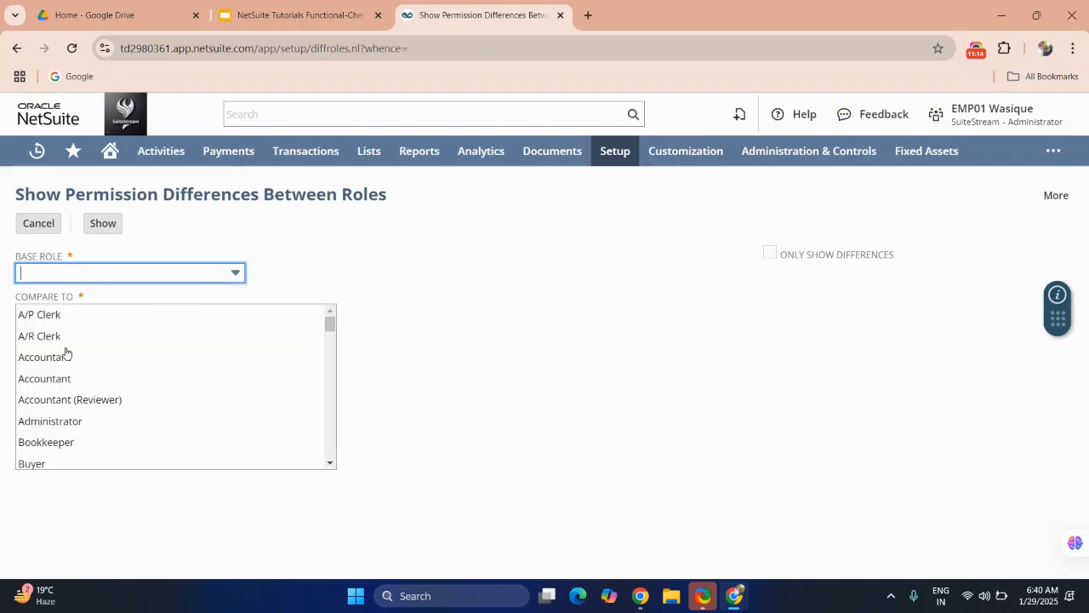
# Step: Select Custom MM - Sales Manager as the base role
pyautogui.click(122, 273)
pyautogui.scroll(-4, 97, 372)
pyautogui.scroll(-4, 97, 374)
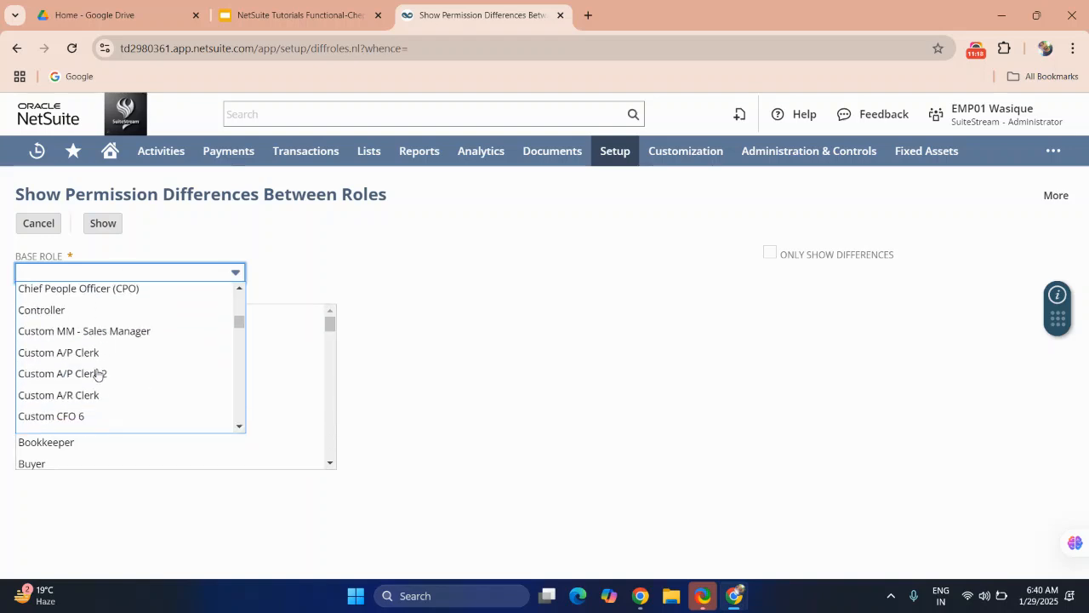
pyautogui.scroll(1, 97, 375)
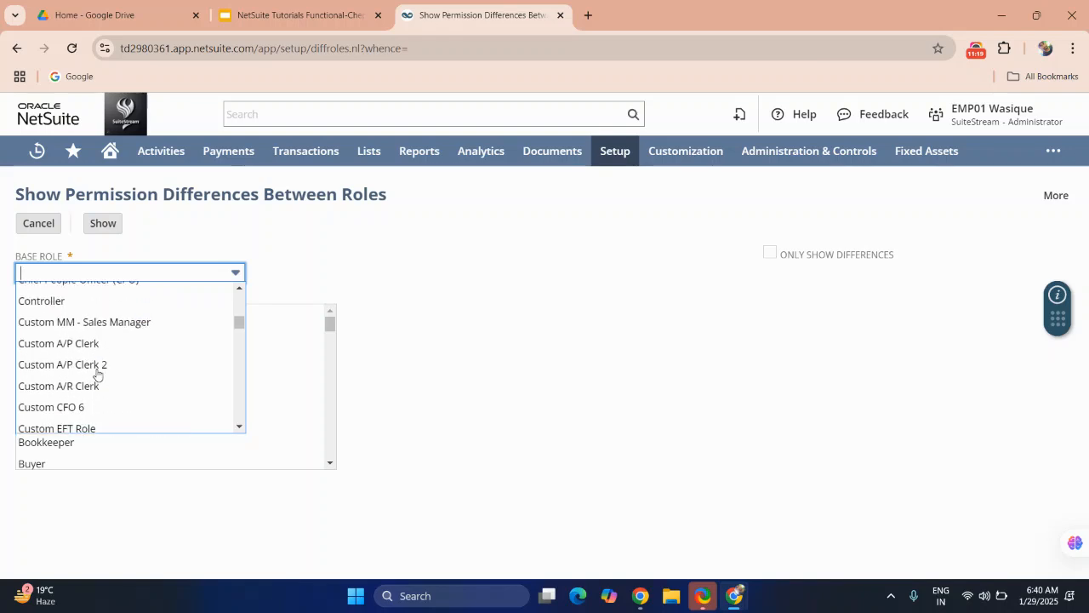
pyautogui.click(80, 328)
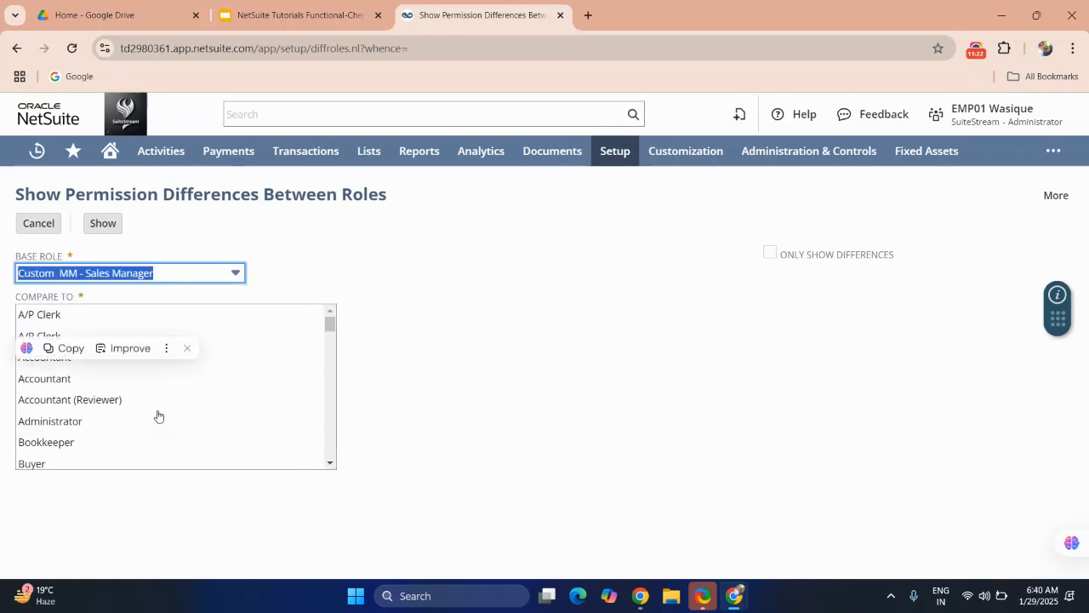
# Step: Compare it to MM - Accounting Manager with Only Show Differences enabled and show the results
pyautogui.scroll(-2, 158, 415)
pyautogui.scroll(-3, 159, 415)
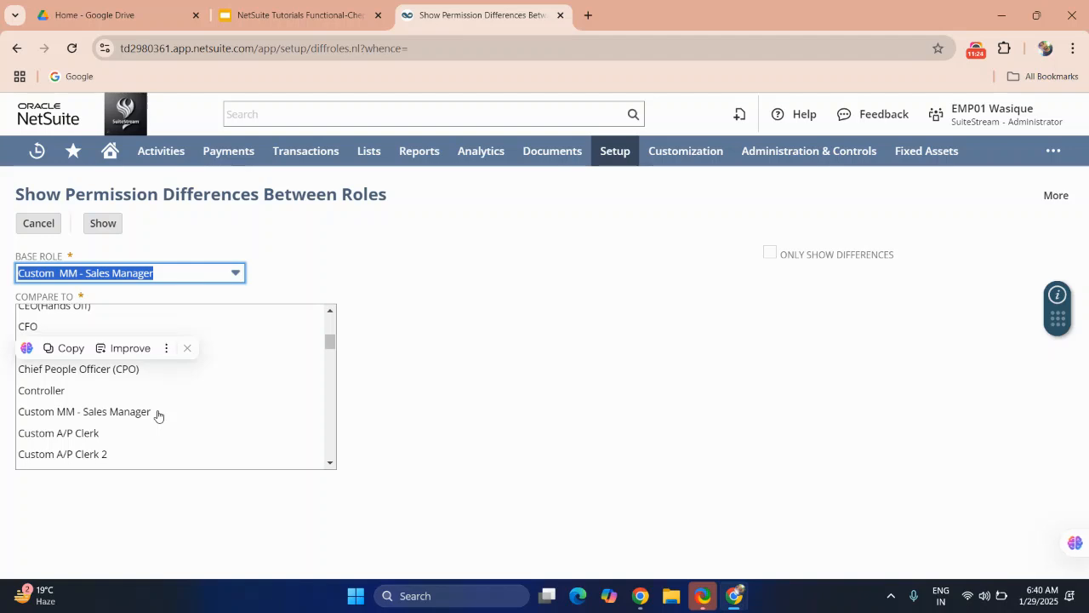
pyautogui.scroll(-3, 158, 416)
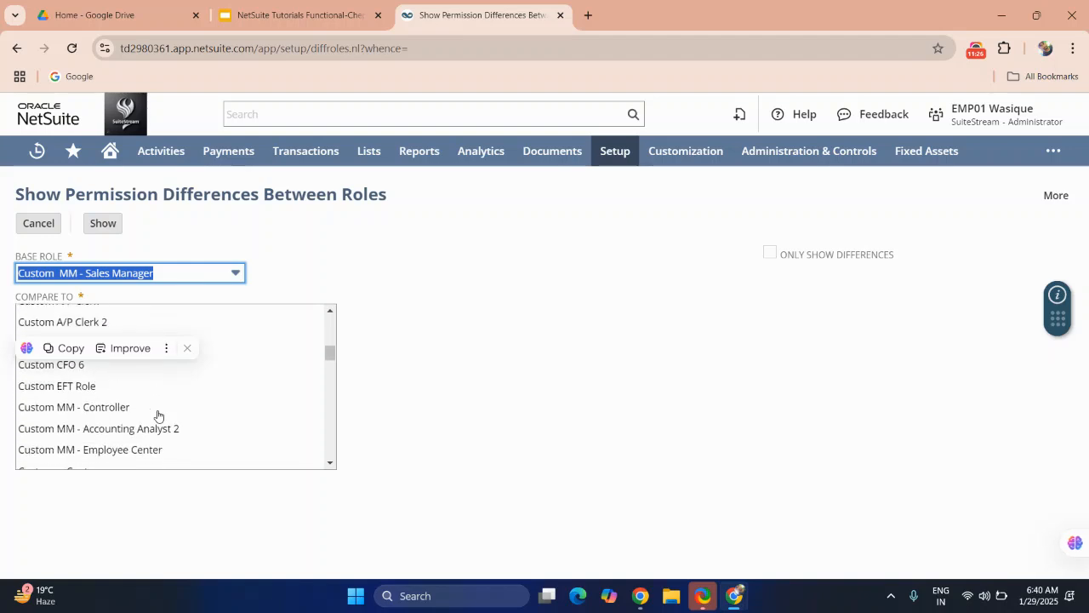
pyautogui.scroll(-2, 158, 415)
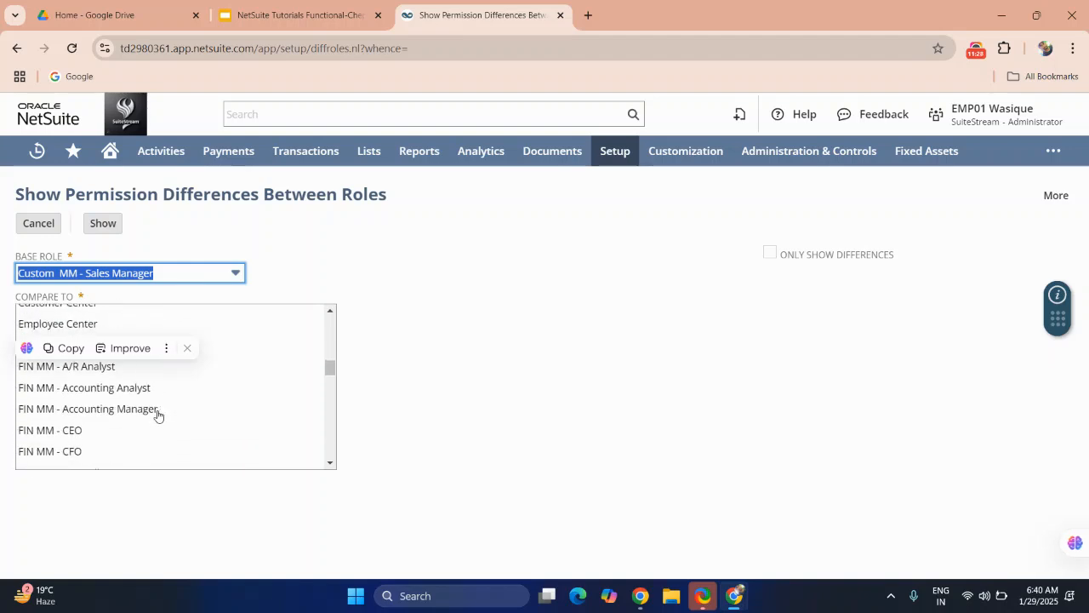
pyautogui.scroll(-3, 156, 415)
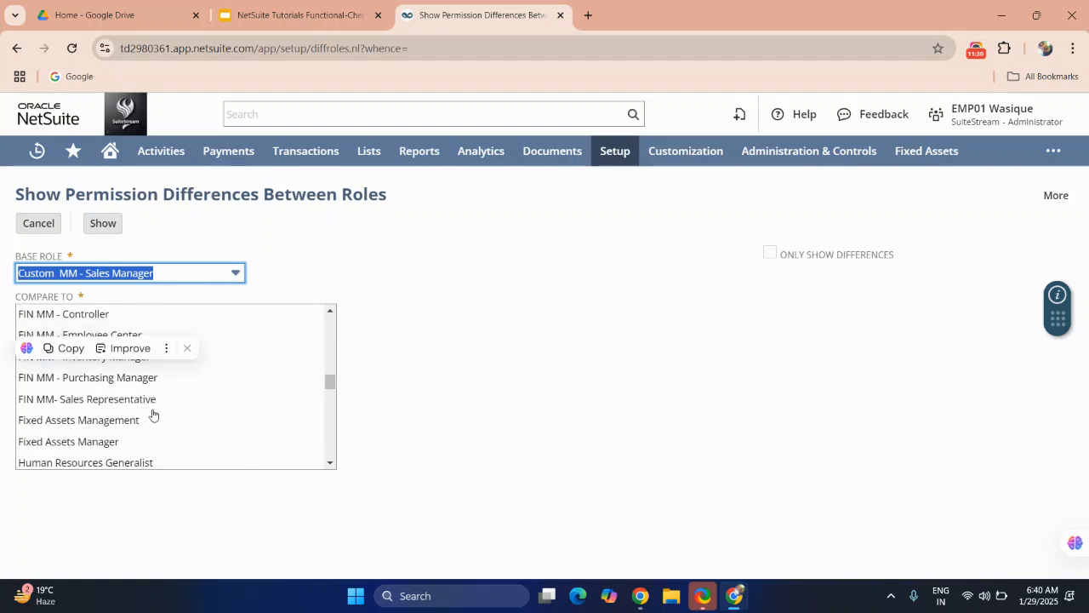
pyautogui.scroll(-5, 153, 415)
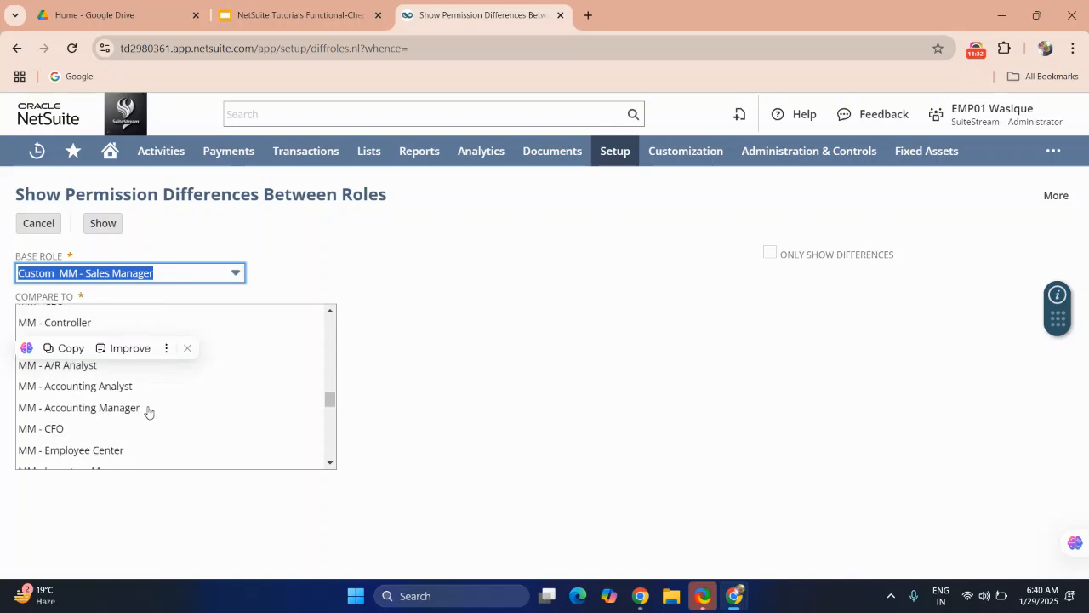
pyautogui.click(119, 408)
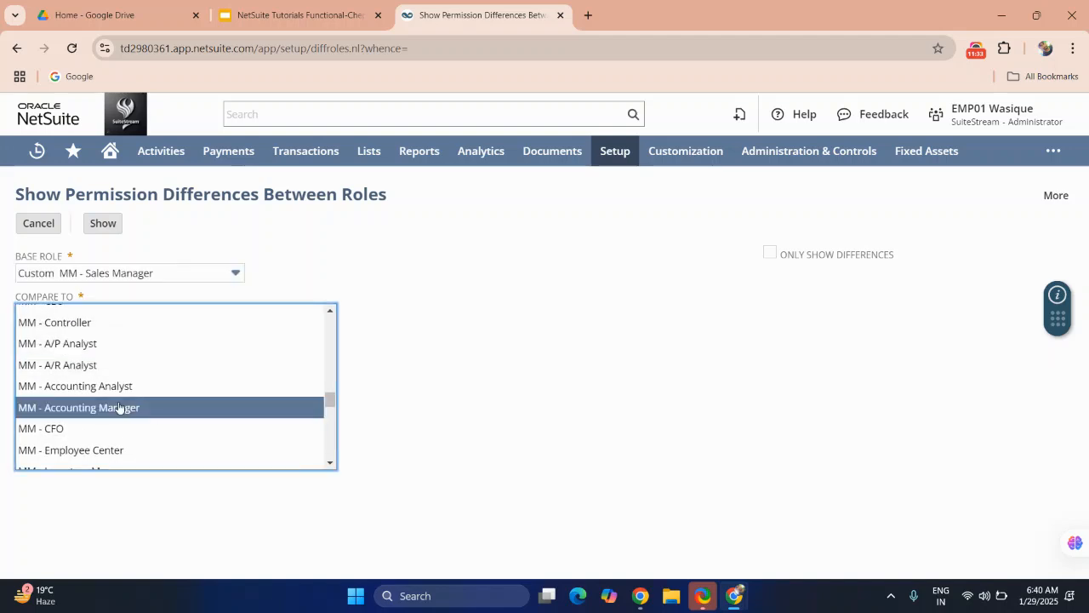
pyautogui.click(771, 254)
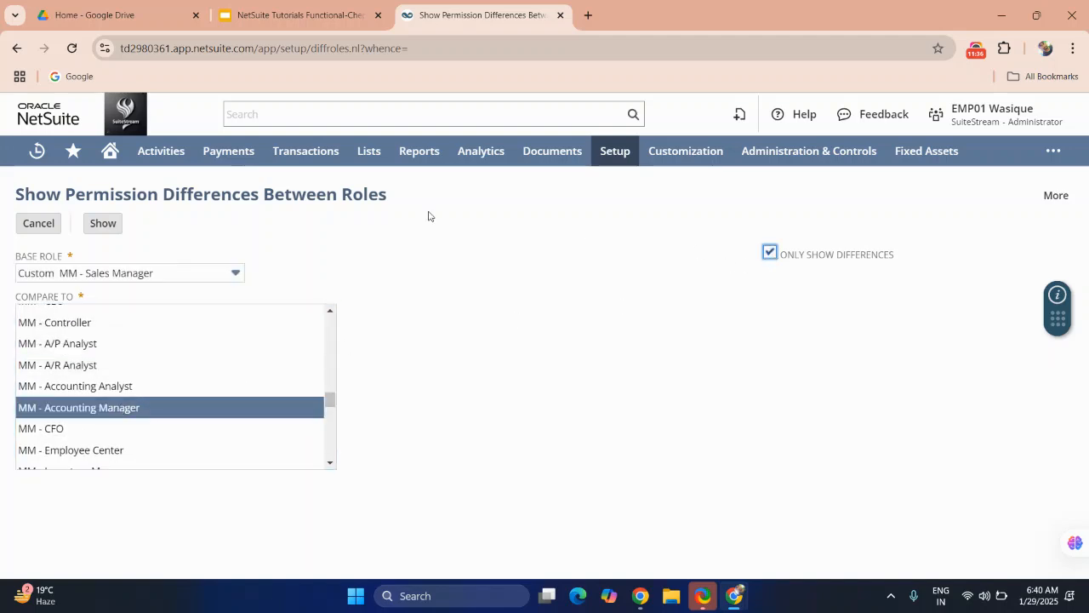
pyautogui.click(103, 228)
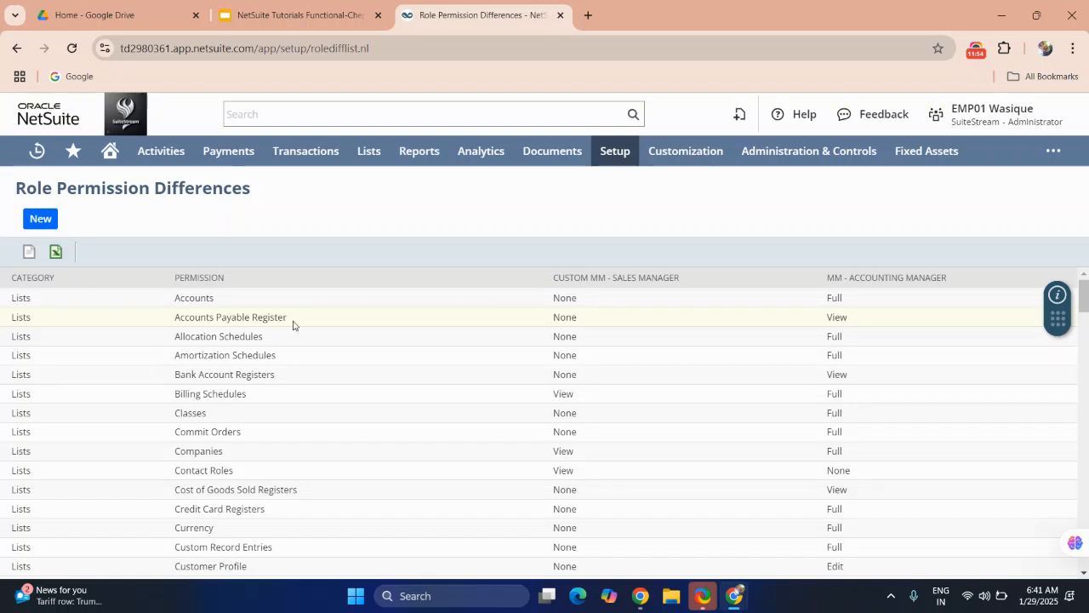
# Step: Review the permission levels listed for both roles in the differences report
pyautogui.doubleClick(575, 319)
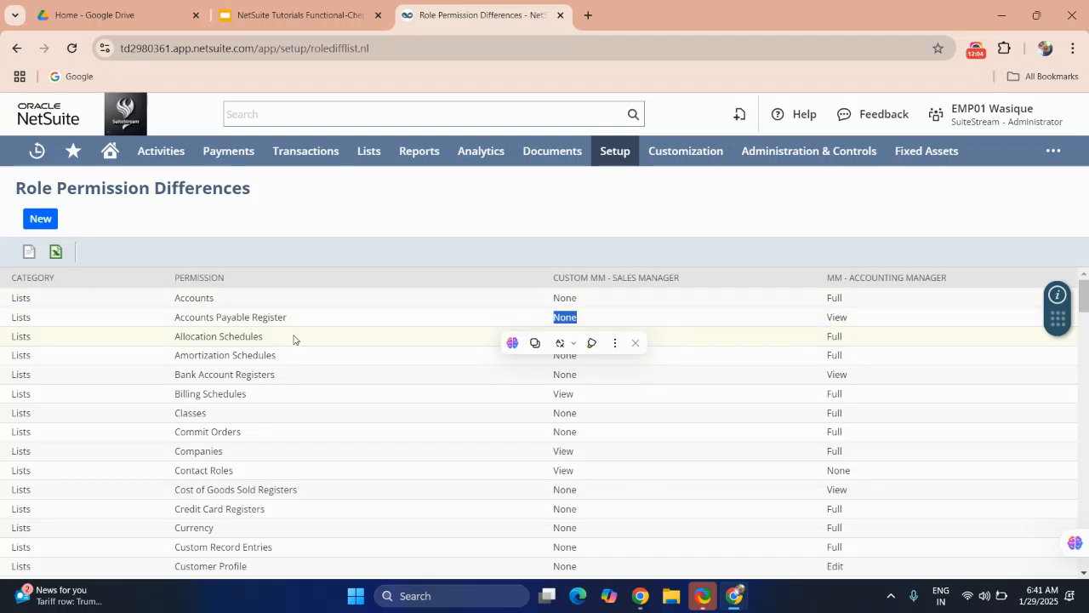
pyautogui.scroll(-2, 213, 427)
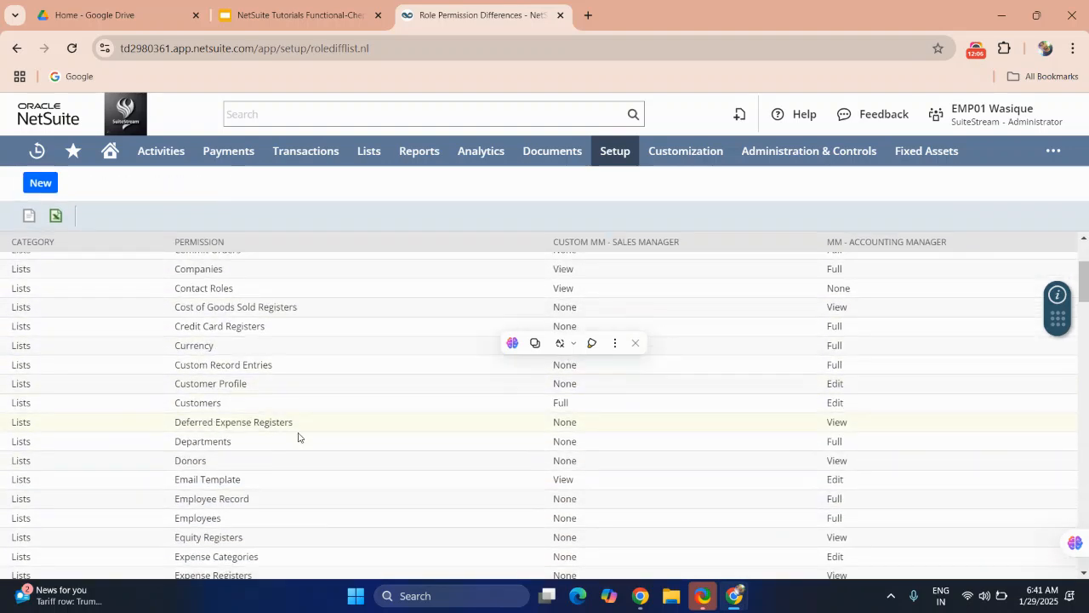
pyautogui.click(634, 343)
pyautogui.click(619, 375)
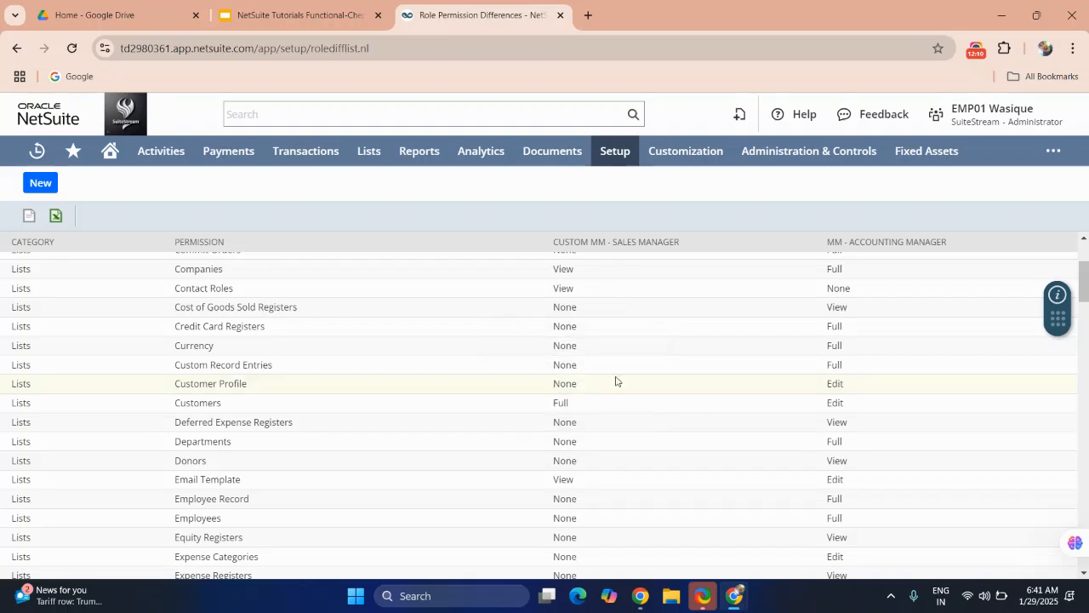
pyautogui.scroll(-1, 390, 317)
pyautogui.scroll(-4, 388, 317)
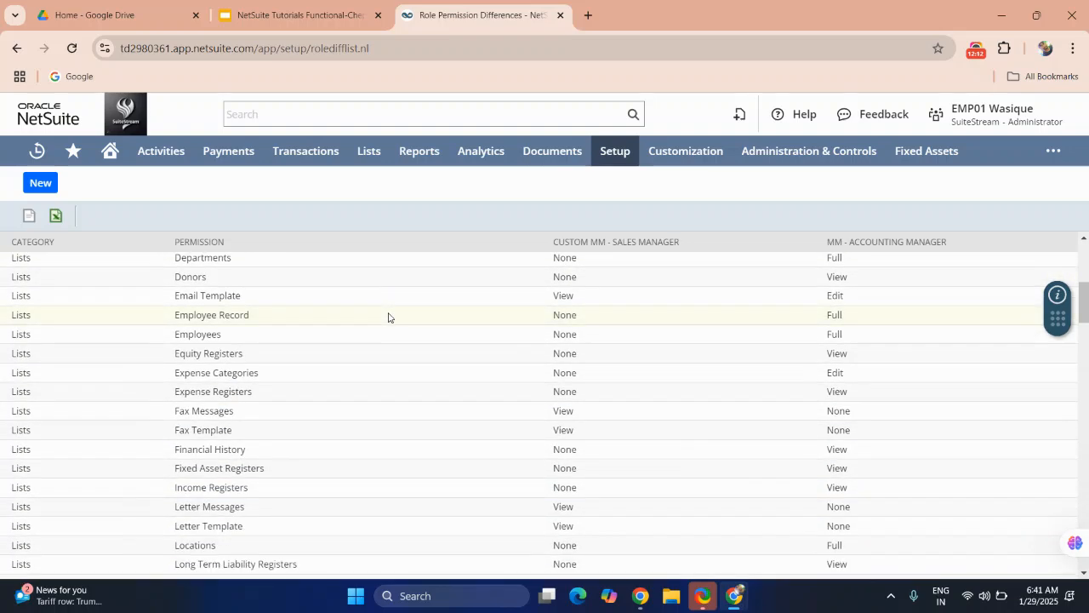
pyautogui.scroll(7, 388, 317)
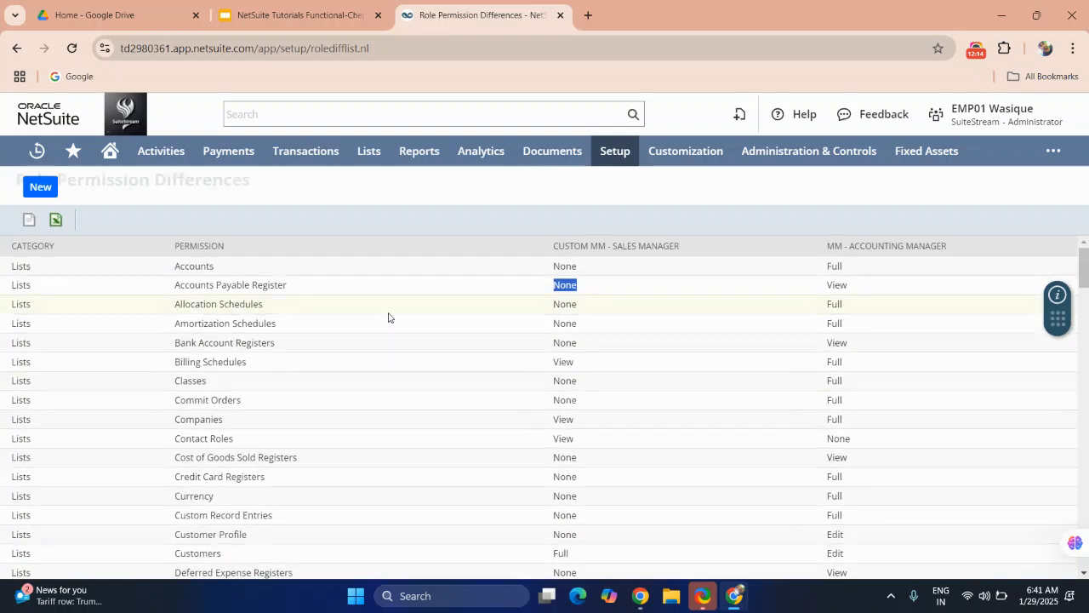
# Step: Rerun the comparison of Custom MM - Sales Manager against MM - Accounting Manager with Only Show Differences cleared
pyautogui.click(38, 221)
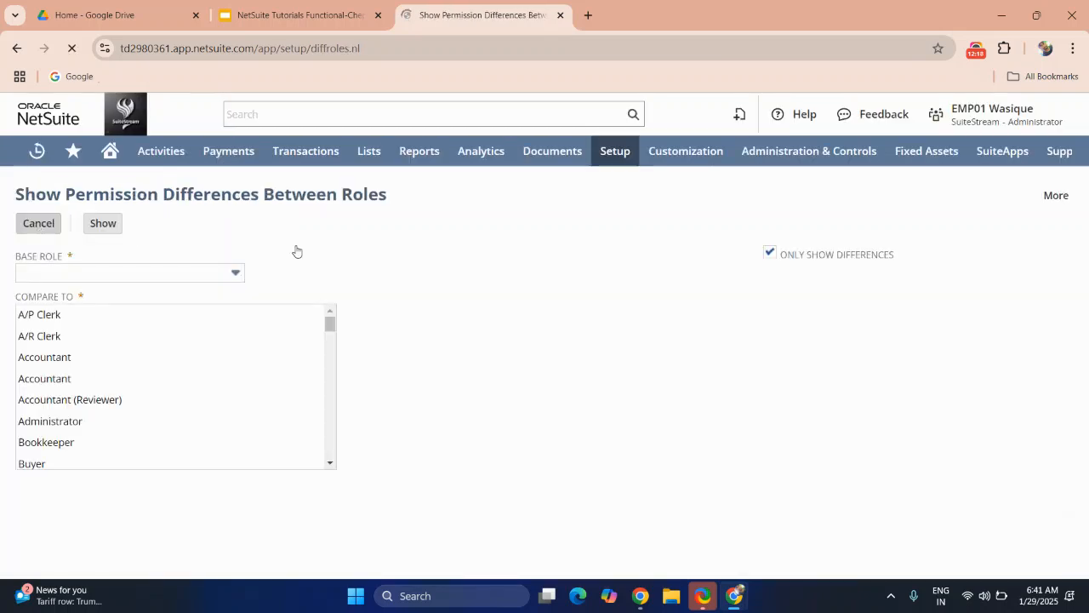
pyautogui.click(771, 259)
pyautogui.click(134, 276)
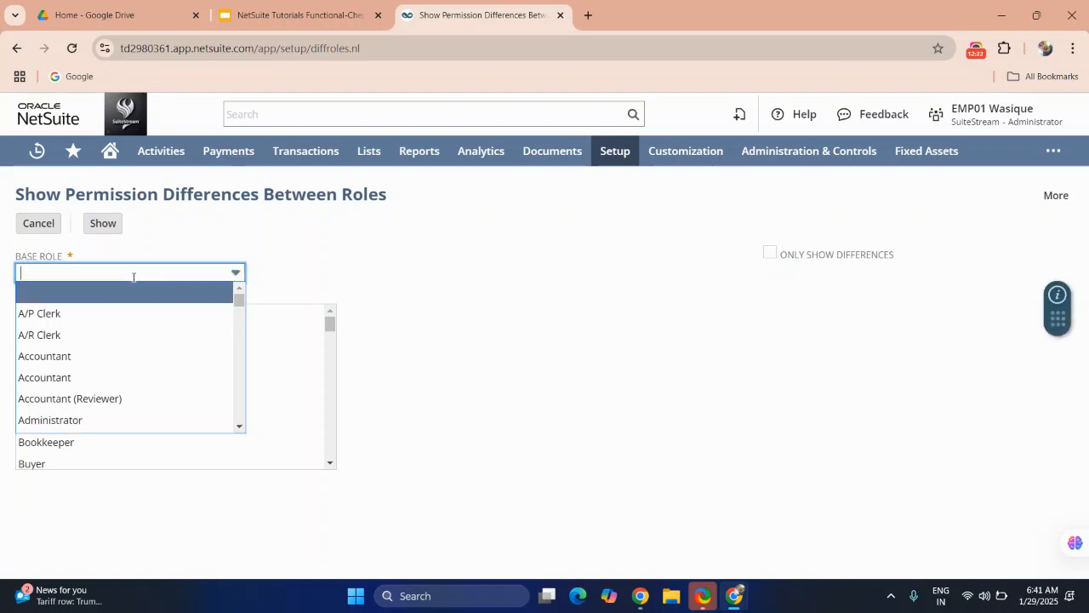
pyautogui.scroll(-4, 103, 366)
pyautogui.scroll(-2, 102, 366)
pyautogui.scroll(2, 103, 366)
pyautogui.scroll(-1, 102, 366)
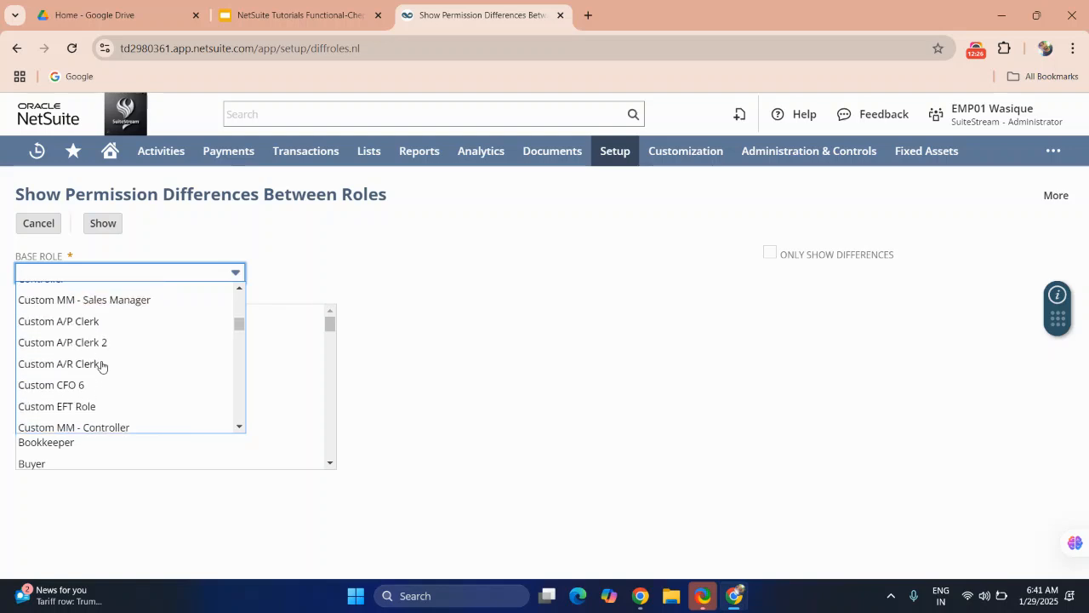
pyautogui.click(92, 301)
pyautogui.scroll(-4, 81, 364)
pyautogui.scroll(-8, 83, 366)
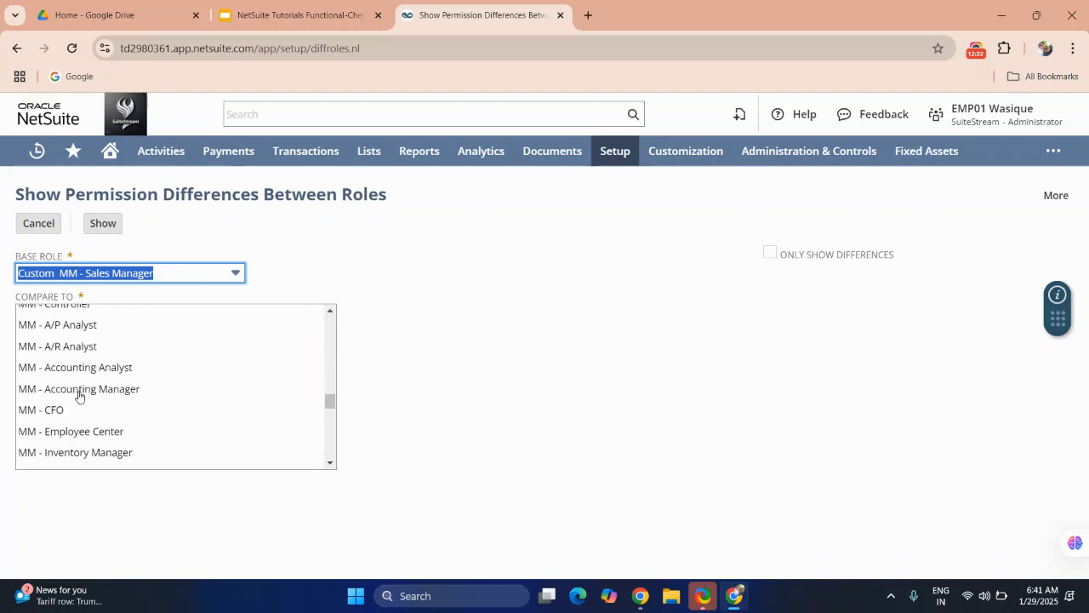
pyautogui.click(80, 389)
pyautogui.click(107, 228)
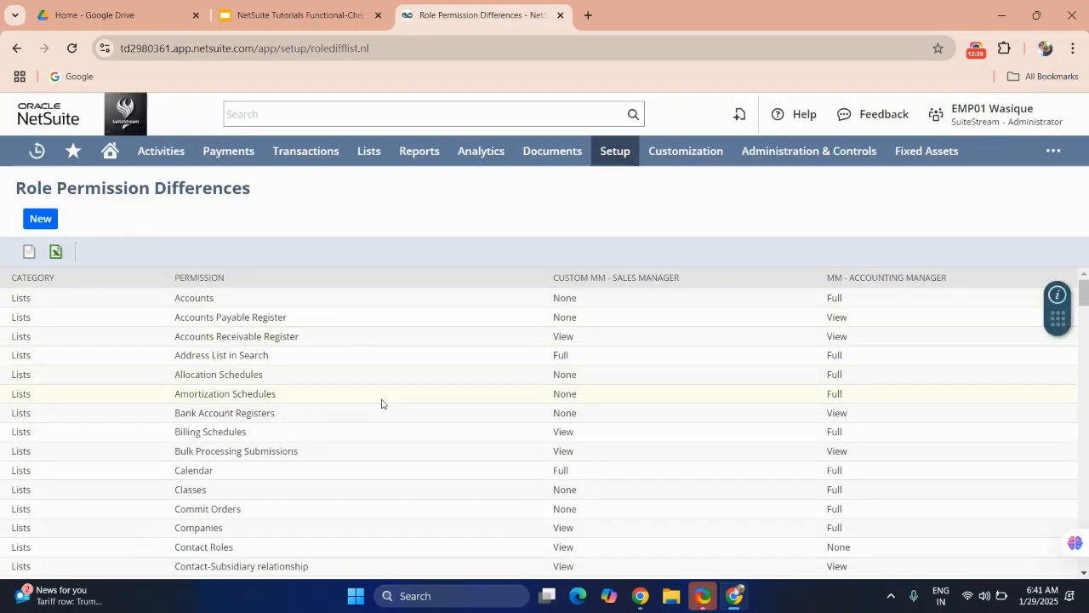
# Step: Scroll through the full permission comparison across Lists, Reports and Transactions
pyautogui.scroll(-12, 381, 403)
pyautogui.scroll(-10, 382, 403)
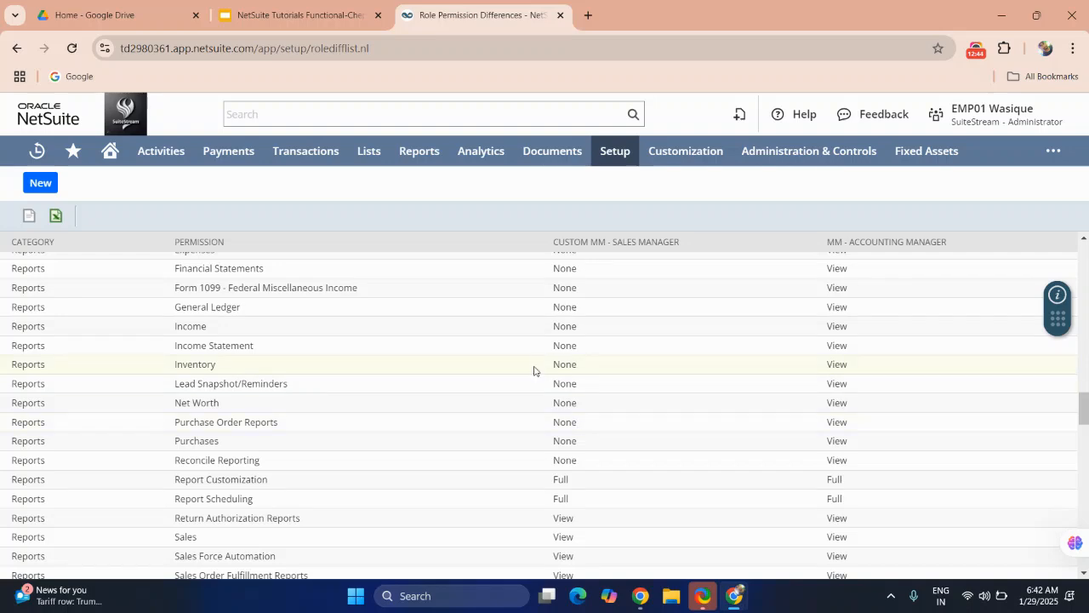
pyautogui.scroll(-2, 535, 371)
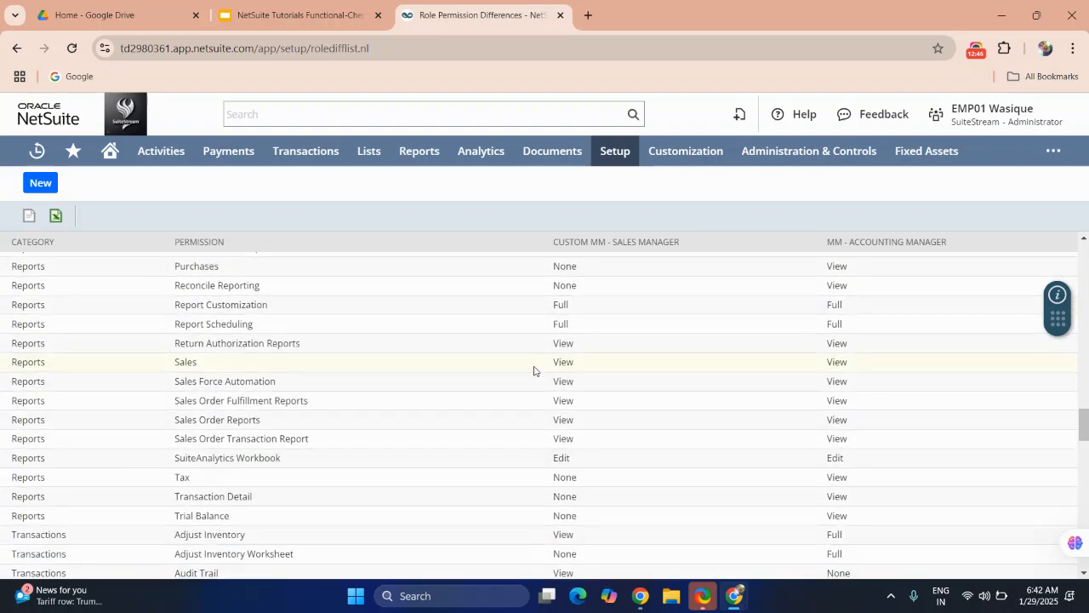
pyautogui.scroll(-2, 854, 366)
pyautogui.scroll(-8, 854, 366)
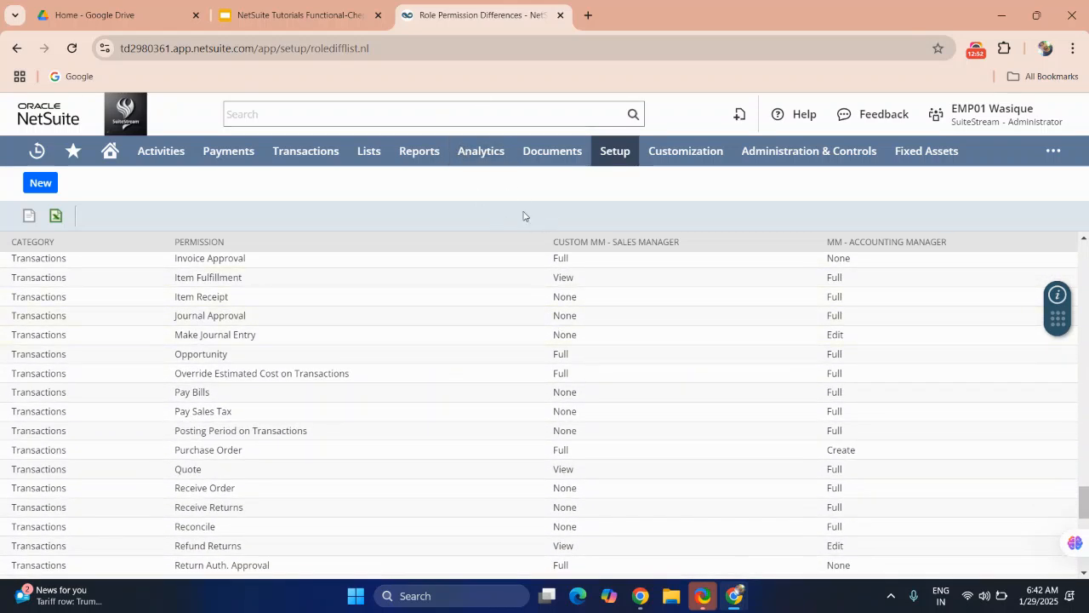
# Step: Switch to the NetSuite Tutorials slides, start the slideshow and advance to the next slide
pyautogui.click(343, 17)
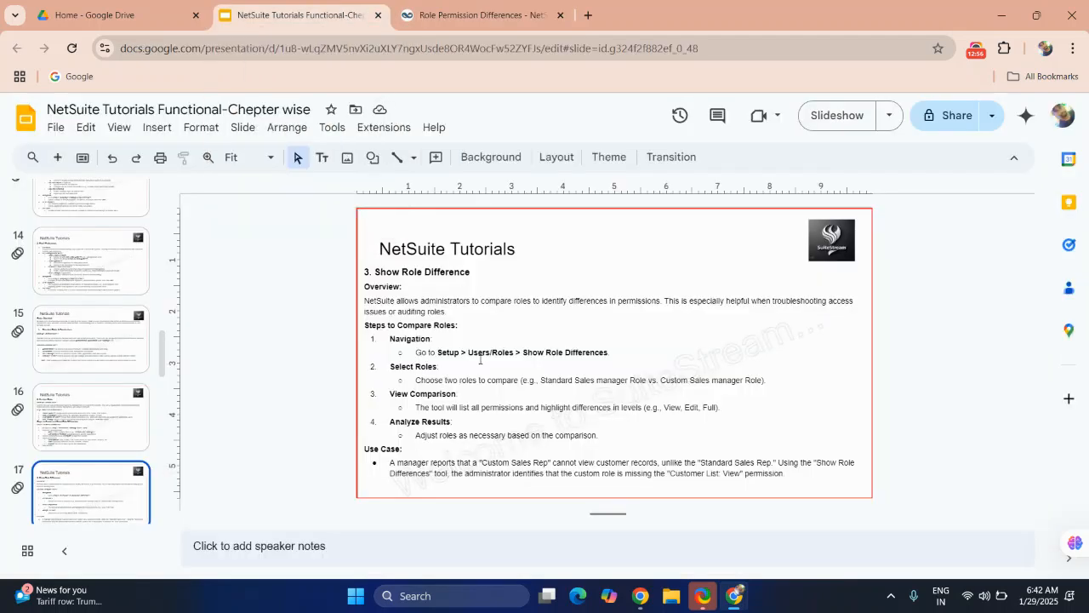
pyautogui.click(816, 126)
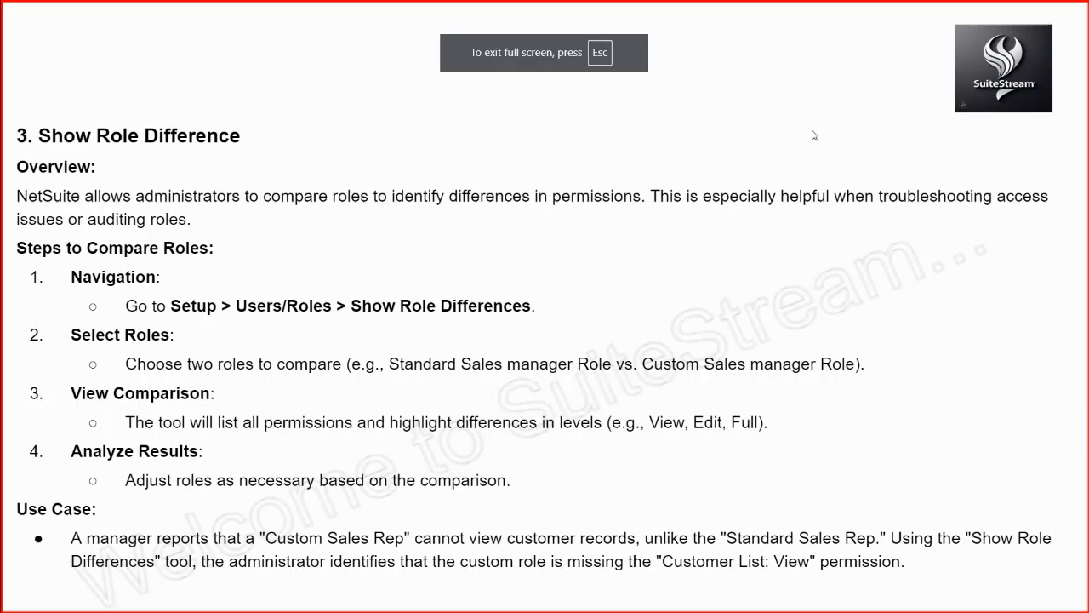
pyautogui.press('Right')
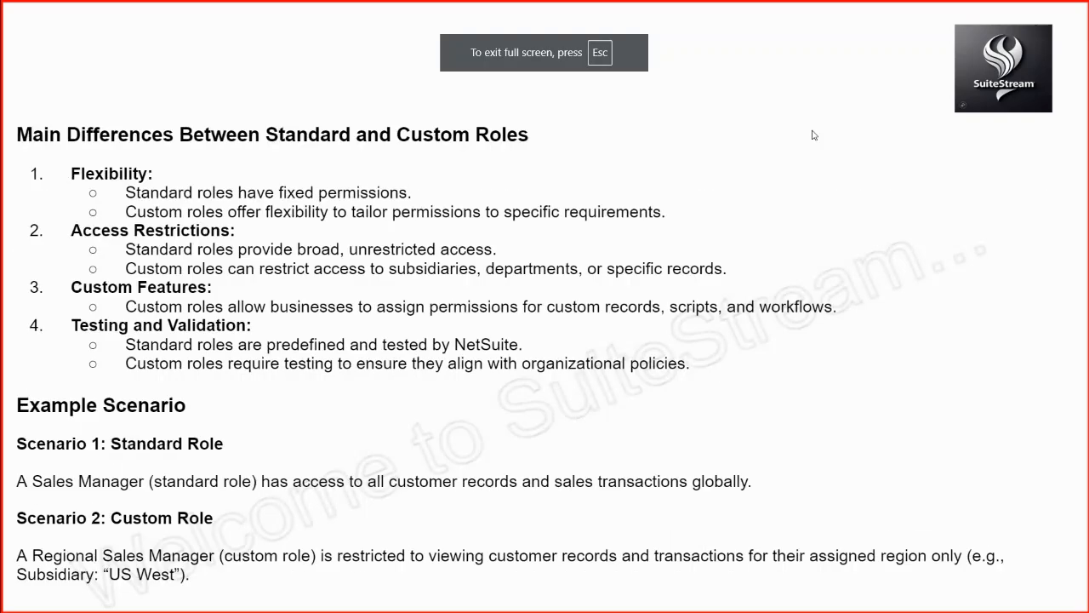